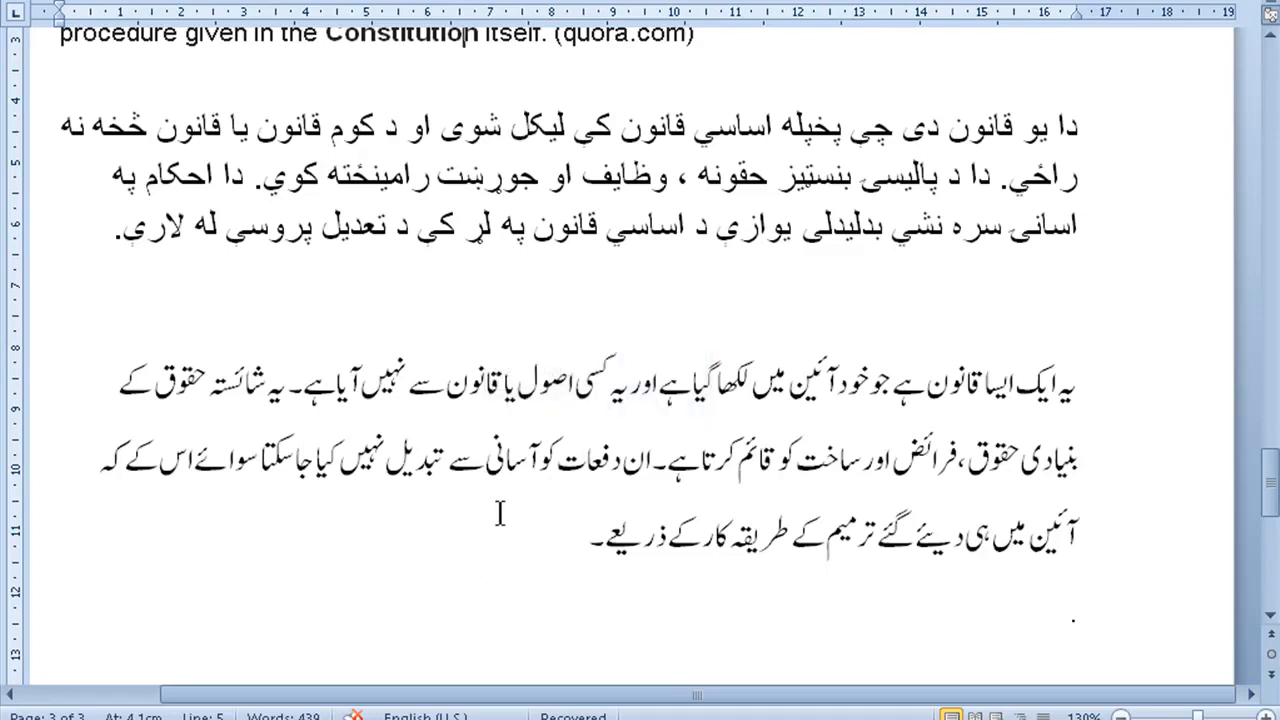
{"action": "left_click", "coordinate": [503, 525]}
{"action": "scroll", "coordinate": [503, 525], "scroll_direction": "up", "scroll_amount": 5}
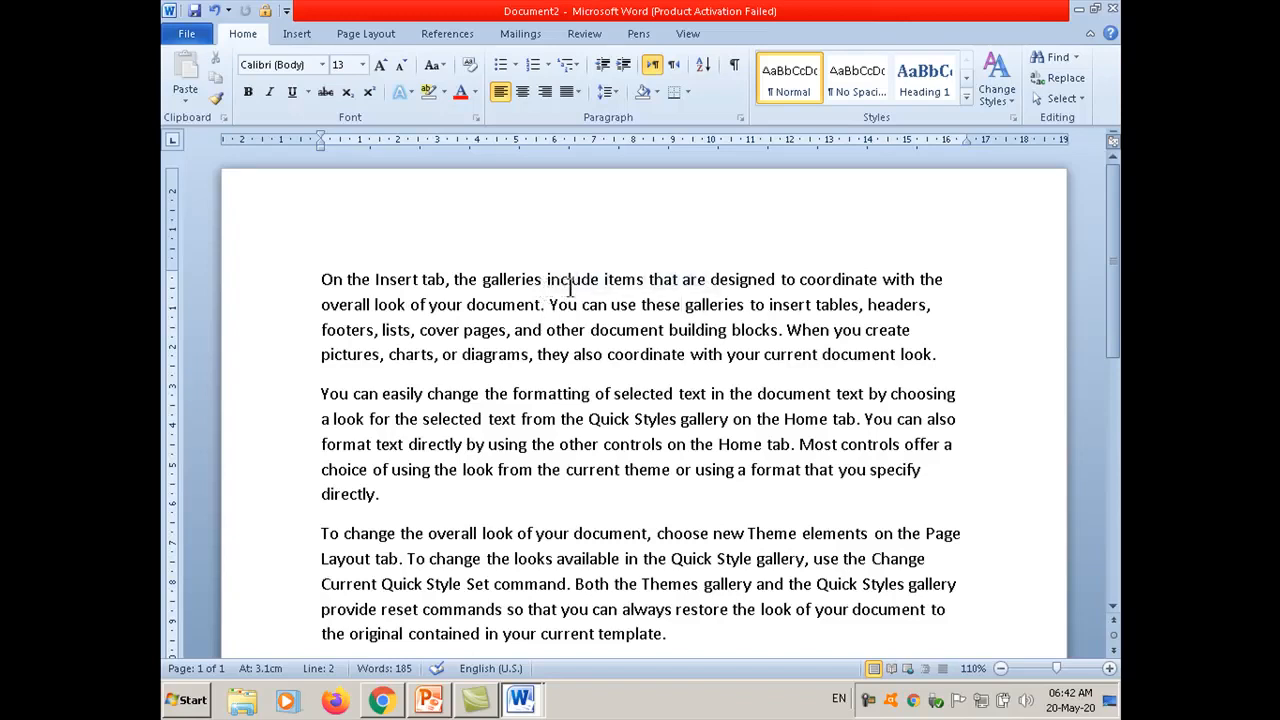
Step: Split the three paragraphs after "galleries include", "change the formatting" and "overall look of your" so each opening phrase stands on its own line
{"action": "left_click", "coordinate": [603, 280]}
{"action": "key", "text": "Return"}
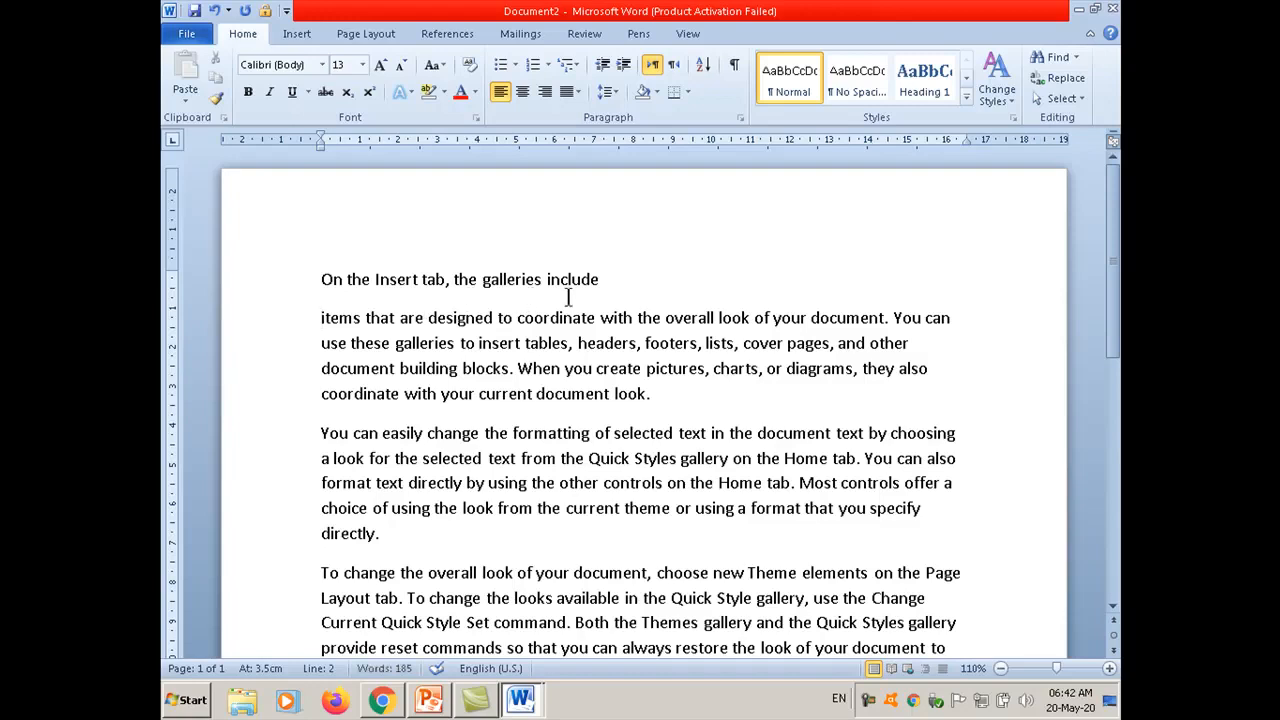
{"action": "left_click", "coordinate": [597, 432]}
{"action": "key", "text": "Return"}
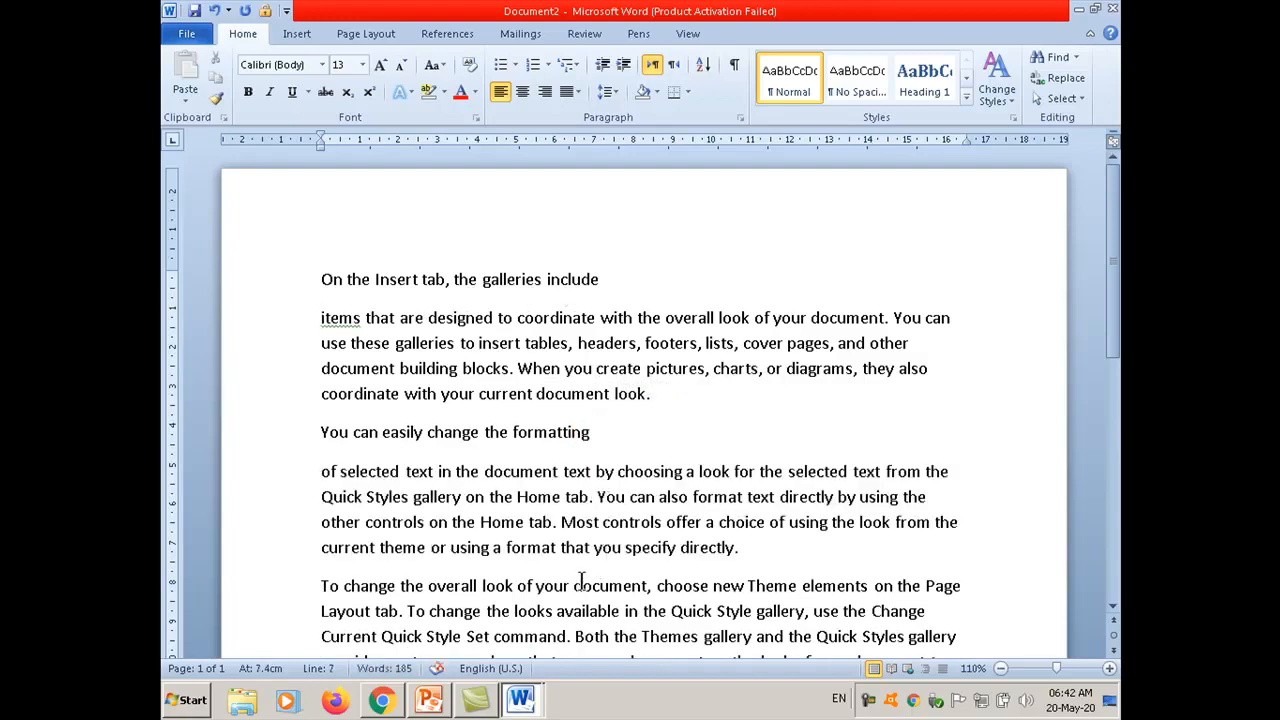
{"action": "left_click", "coordinate": [571, 573]}
{"action": "key", "text": "Return"}
{"action": "scroll", "coordinate": [617, 441], "scroll_direction": "down", "scroll_amount": 1}
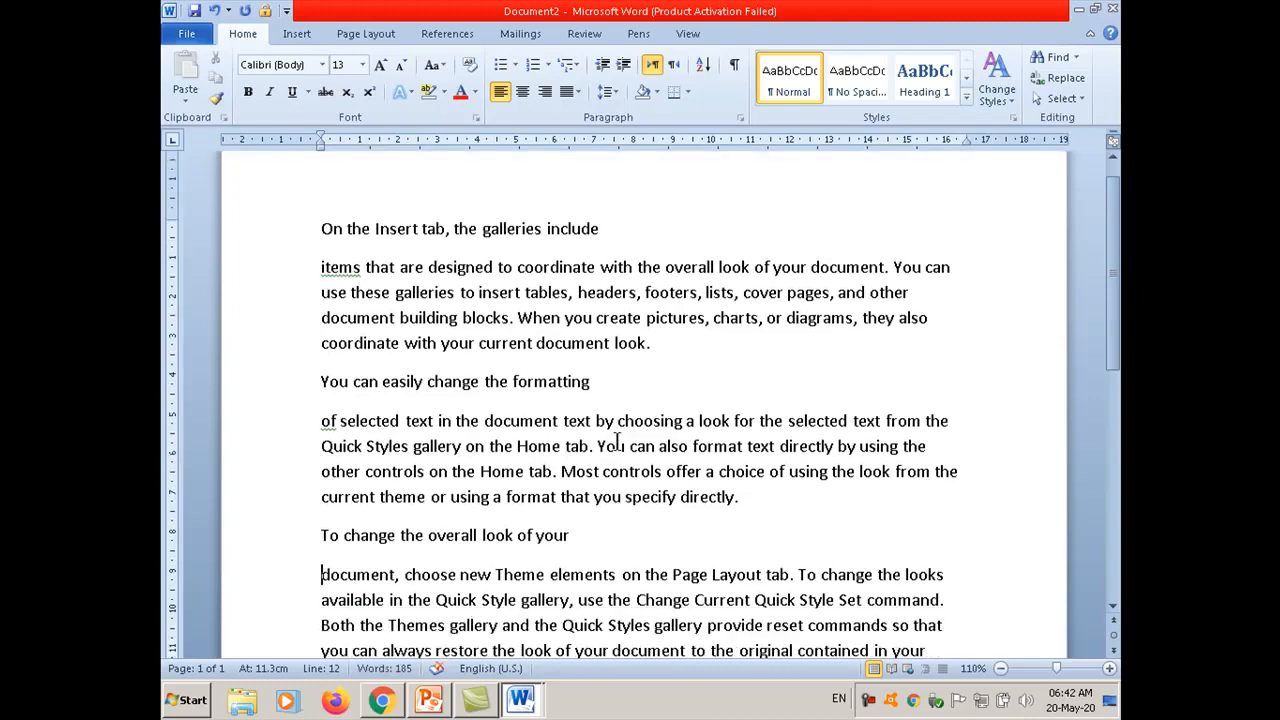
{"action": "scroll", "coordinate": [617, 441], "scroll_direction": "down", "scroll_amount": 1}
{"action": "scroll", "coordinate": [617, 441], "scroll_direction": "up", "scroll_amount": 2}
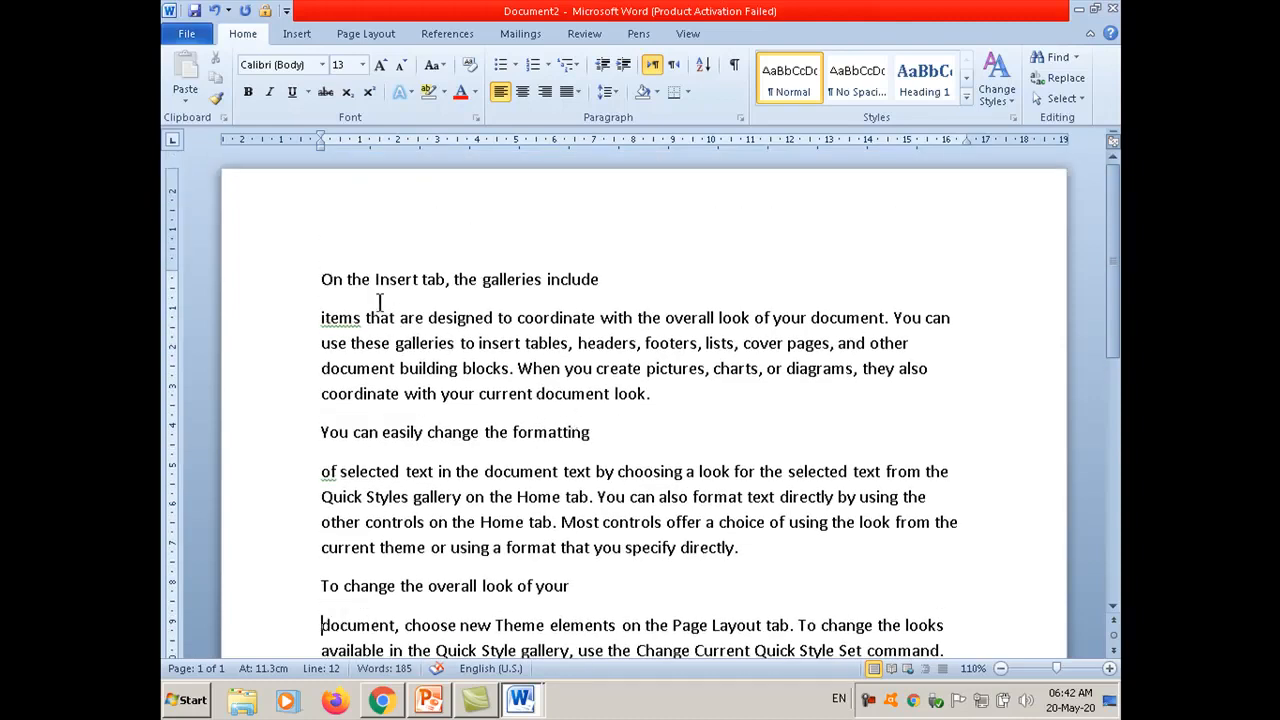
Step: Select the line "On the Insert tab, the galleries include" and start marking it as a citation
{"action": "left_click", "coordinate": [322, 279]}
{"action": "left_click_drag", "start_coordinate": [322, 279], "coordinate": [610, 281]}
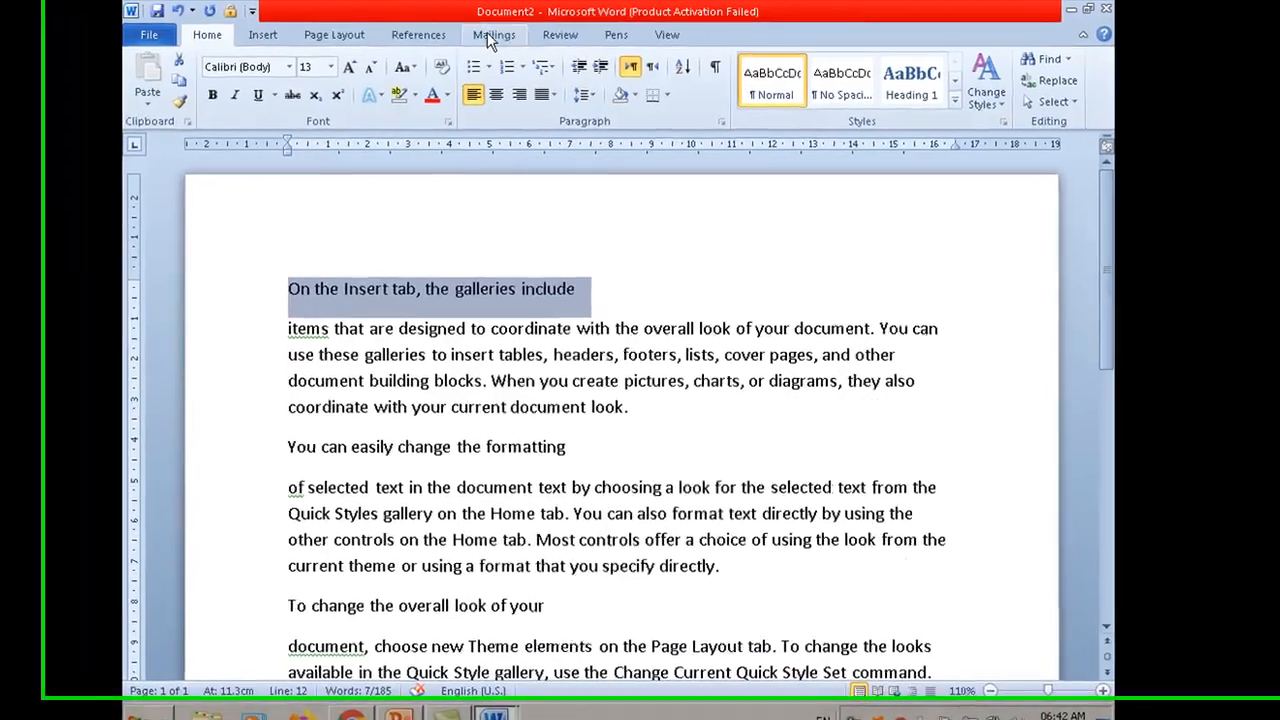
{"action": "left_click", "coordinate": [398, 35]}
{"action": "scroll", "coordinate": [900, 160], "scroll_direction": "down", "scroll_amount": 1}
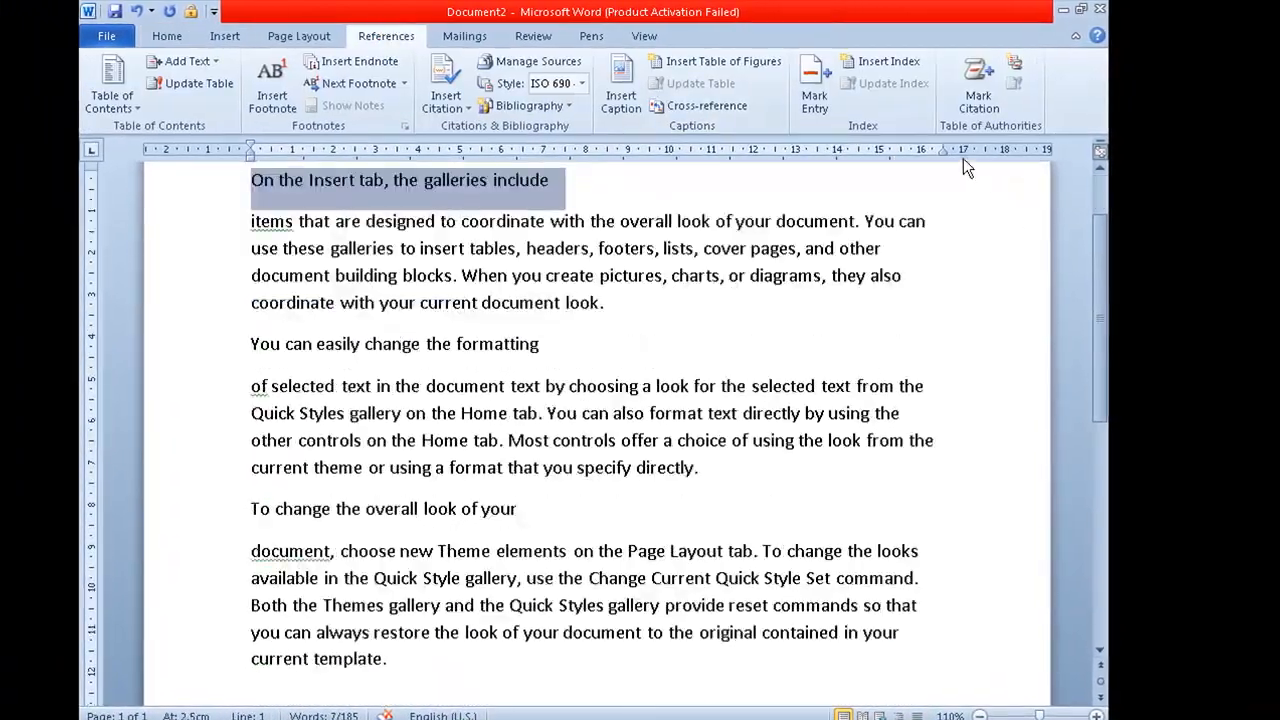
{"action": "left_click", "coordinate": [975, 82]}
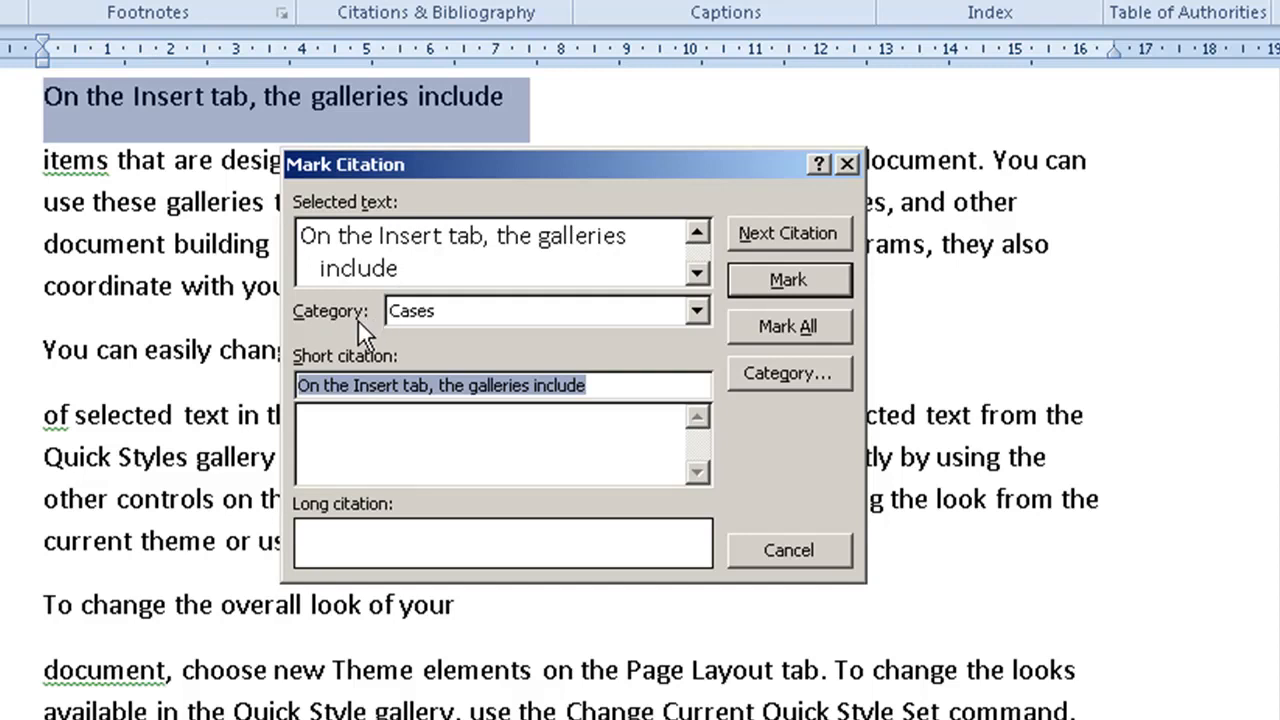
Step: Examine the available citation categories, including the numbered placeholders, without choosing a different one
{"action": "left_click", "coordinate": [441, 313]}
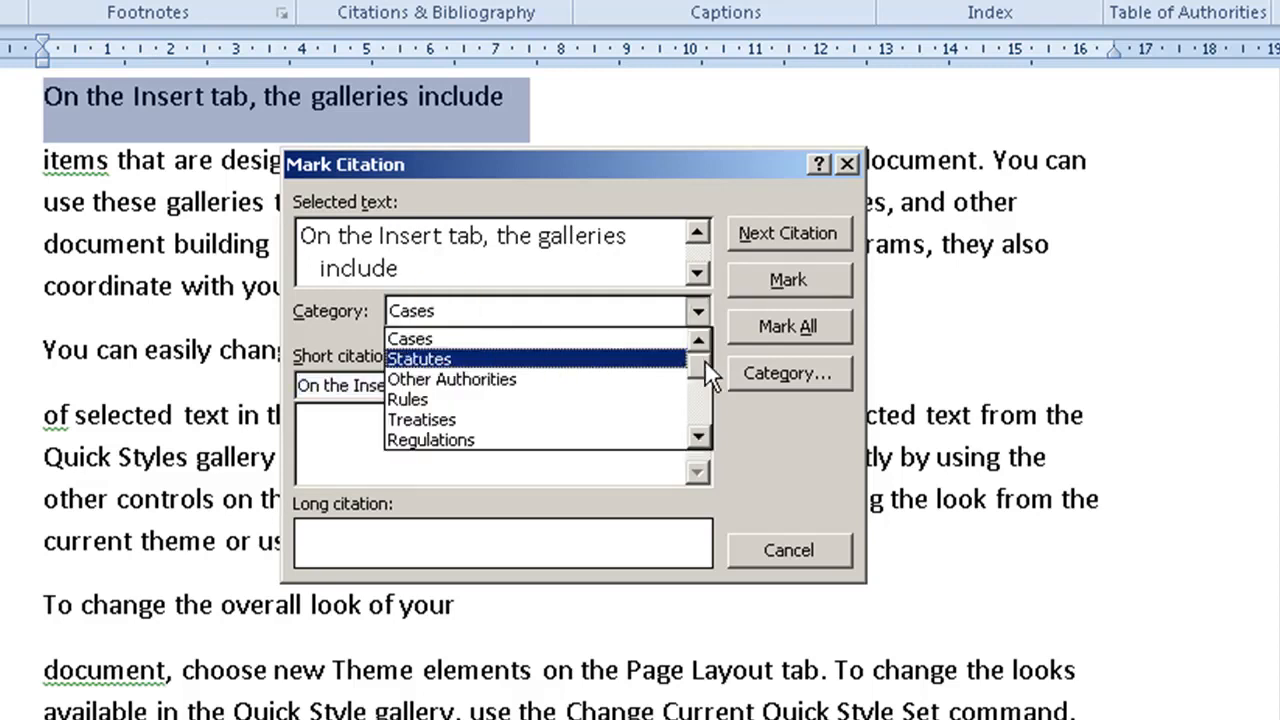
{"action": "left_click", "coordinate": [699, 436]}
{"action": "left_click", "coordinate": [699, 436]}
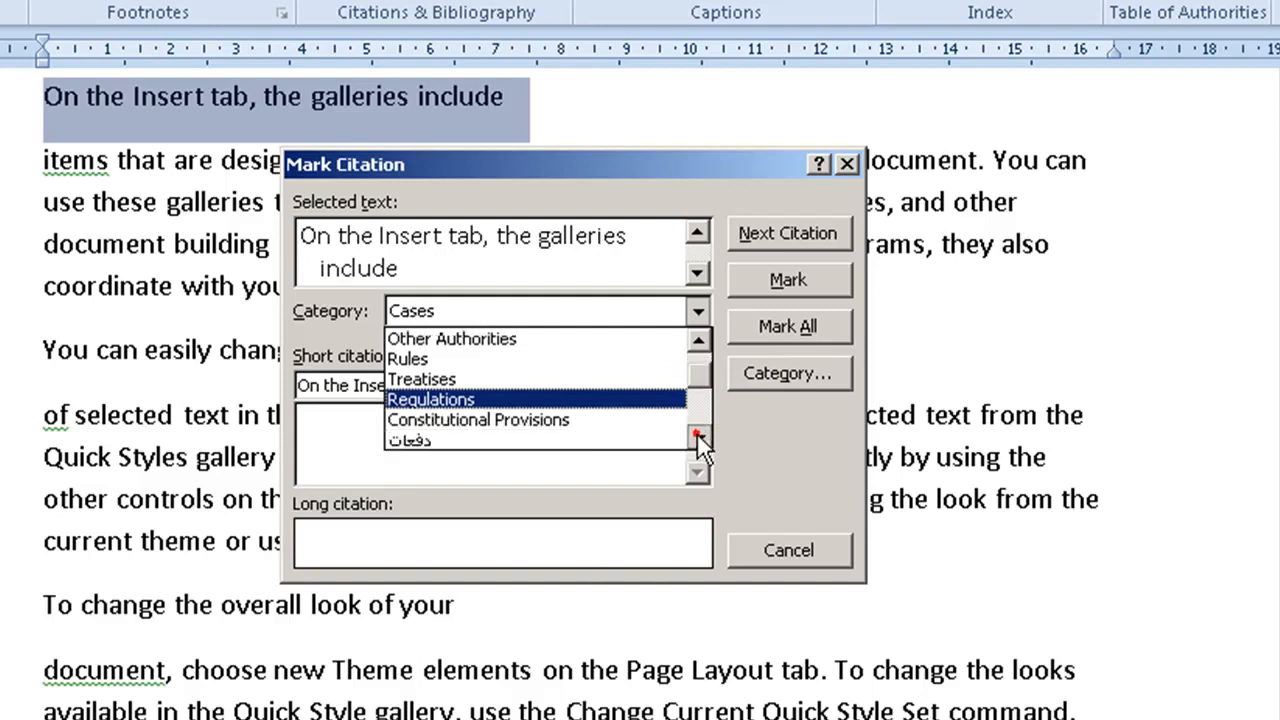
{"action": "left_click", "coordinate": [699, 436]}
{"action": "left_click", "coordinate": [698, 338]}
{"action": "left_click", "coordinate": [698, 338]}
{"action": "left_click", "coordinate": [698, 338]}
{"action": "left_click", "coordinate": [697, 440]}
{"action": "left_click", "coordinate": [697, 440]}
{"action": "left_click", "coordinate": [697, 440]}
{"action": "left_click", "coordinate": [697, 440]}
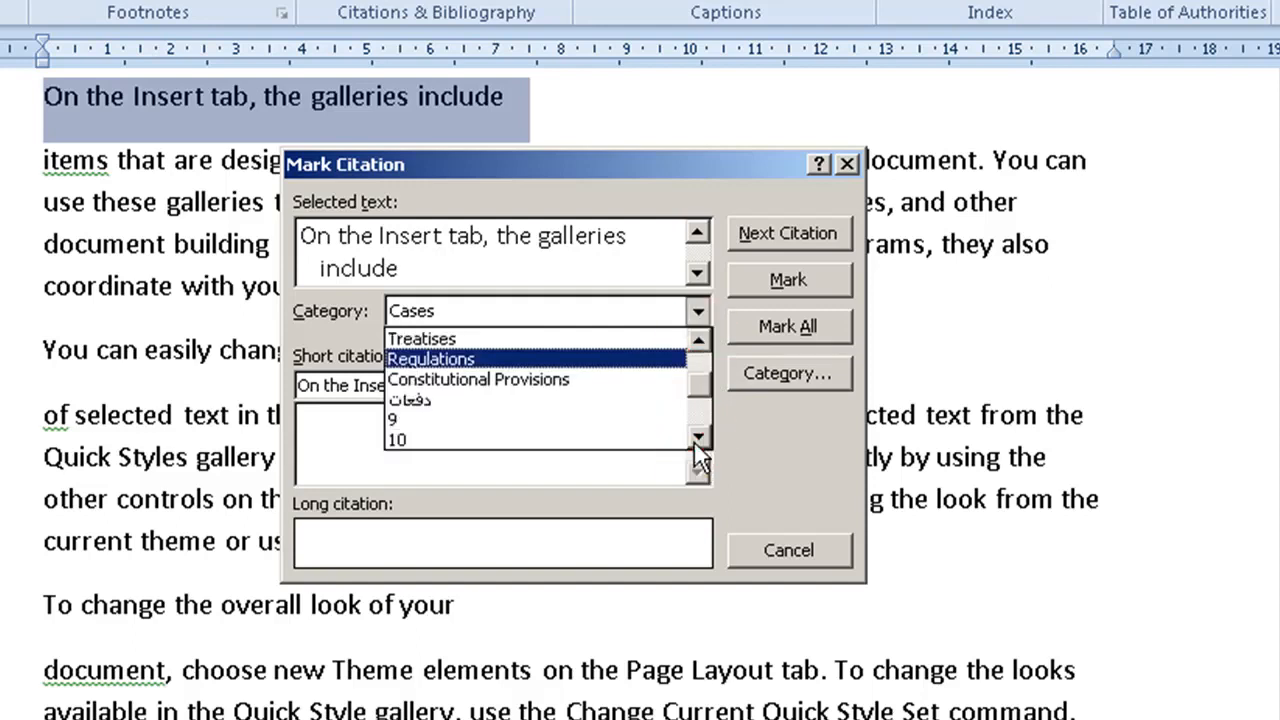
{"action": "left_click", "coordinate": [697, 440]}
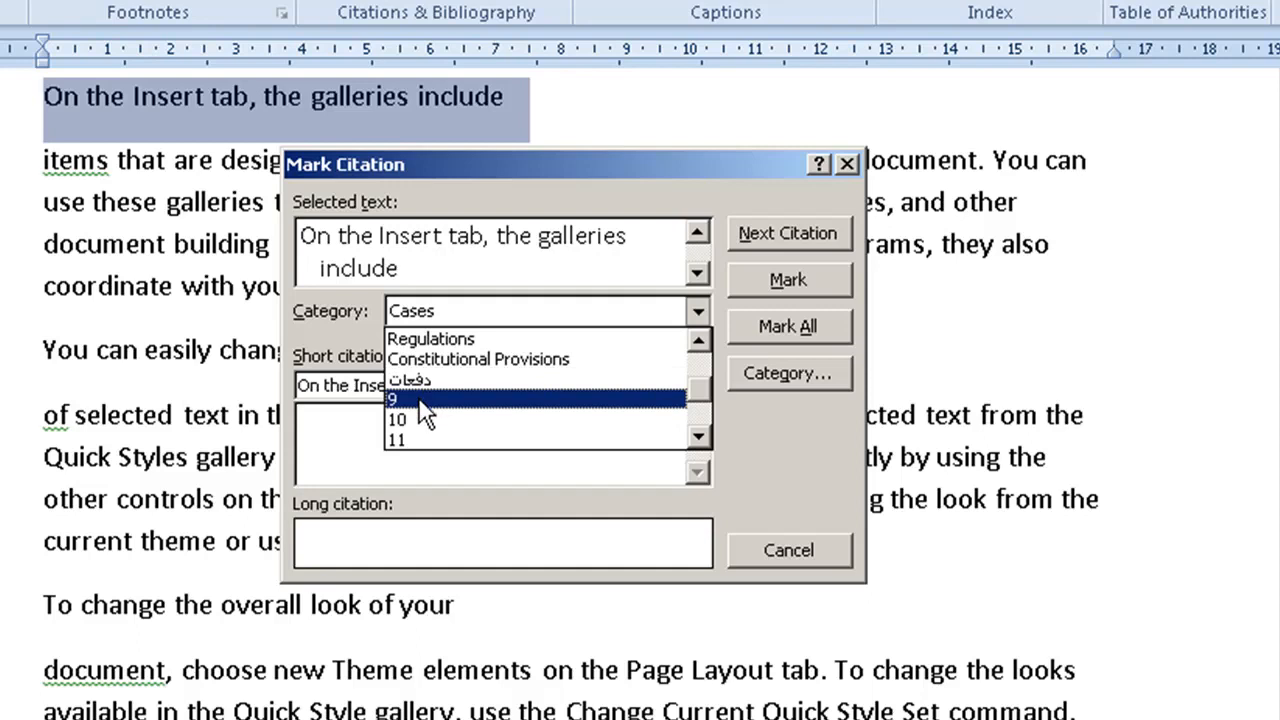
{"action": "left_click", "coordinate": [698, 400]}
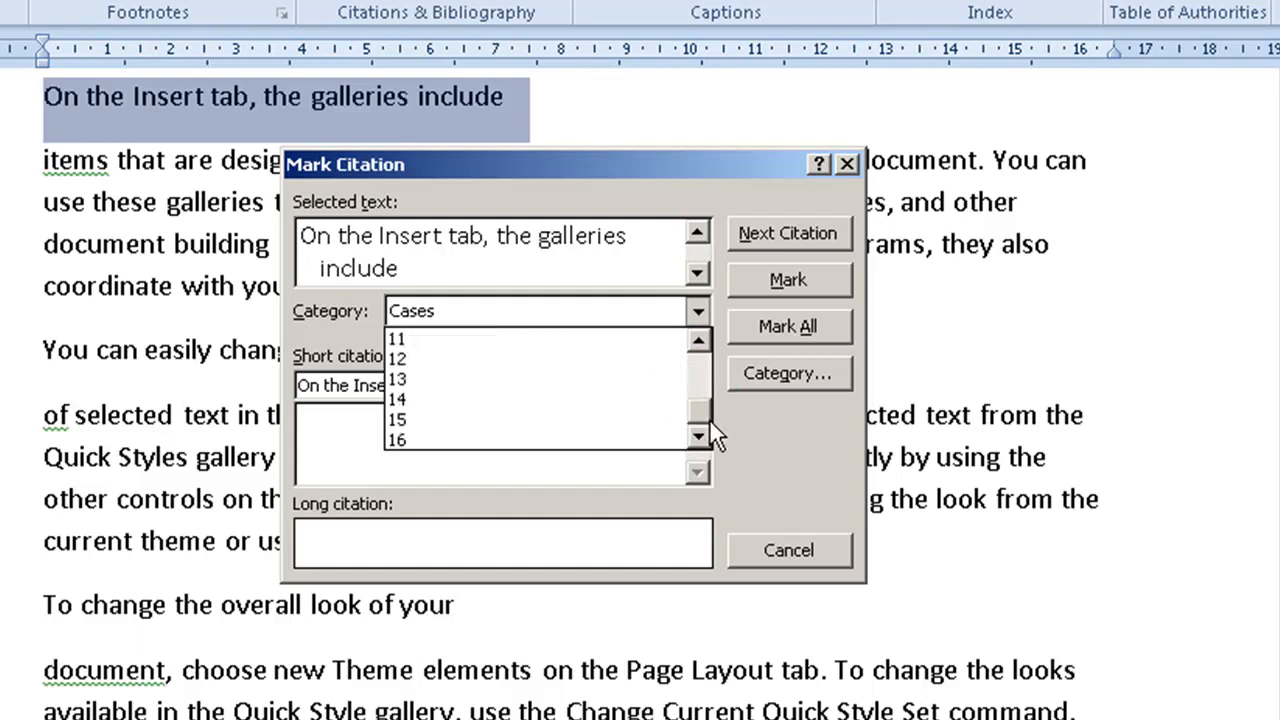
{"action": "left_click_drag", "start_coordinate": [706, 421], "coordinate": [694, 382]}
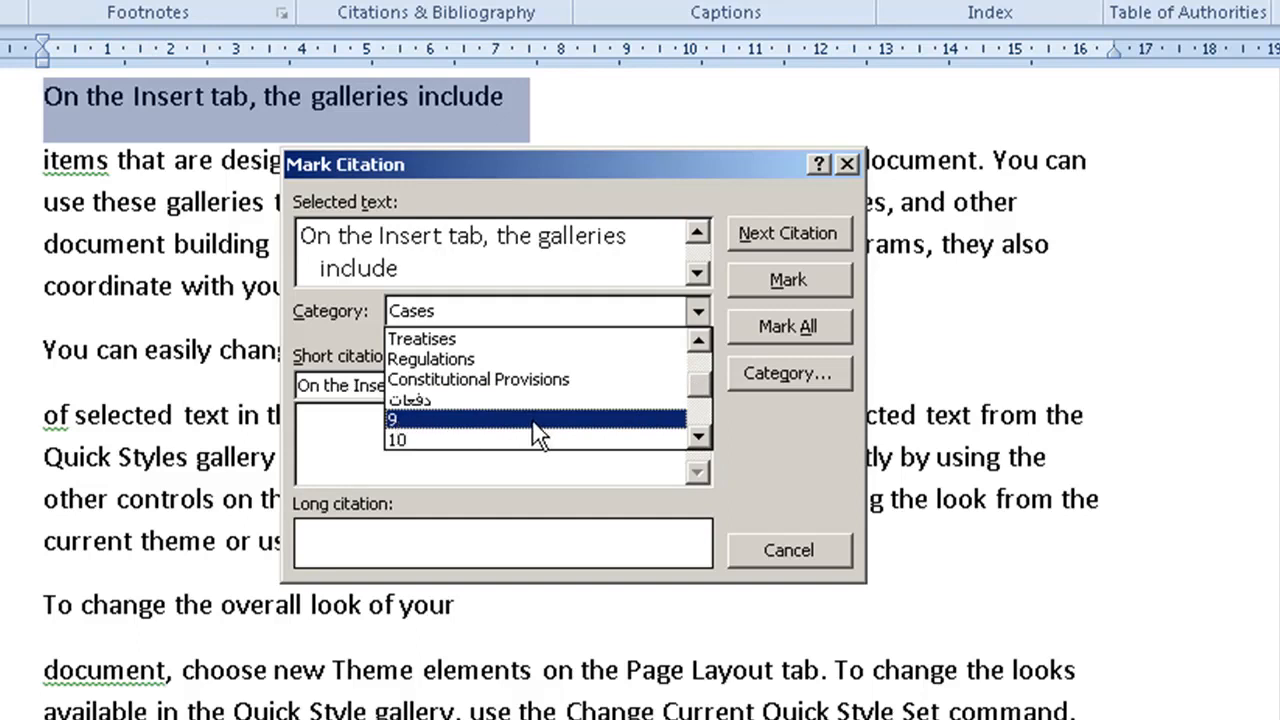
{"action": "left_click", "coordinate": [728, 412]}
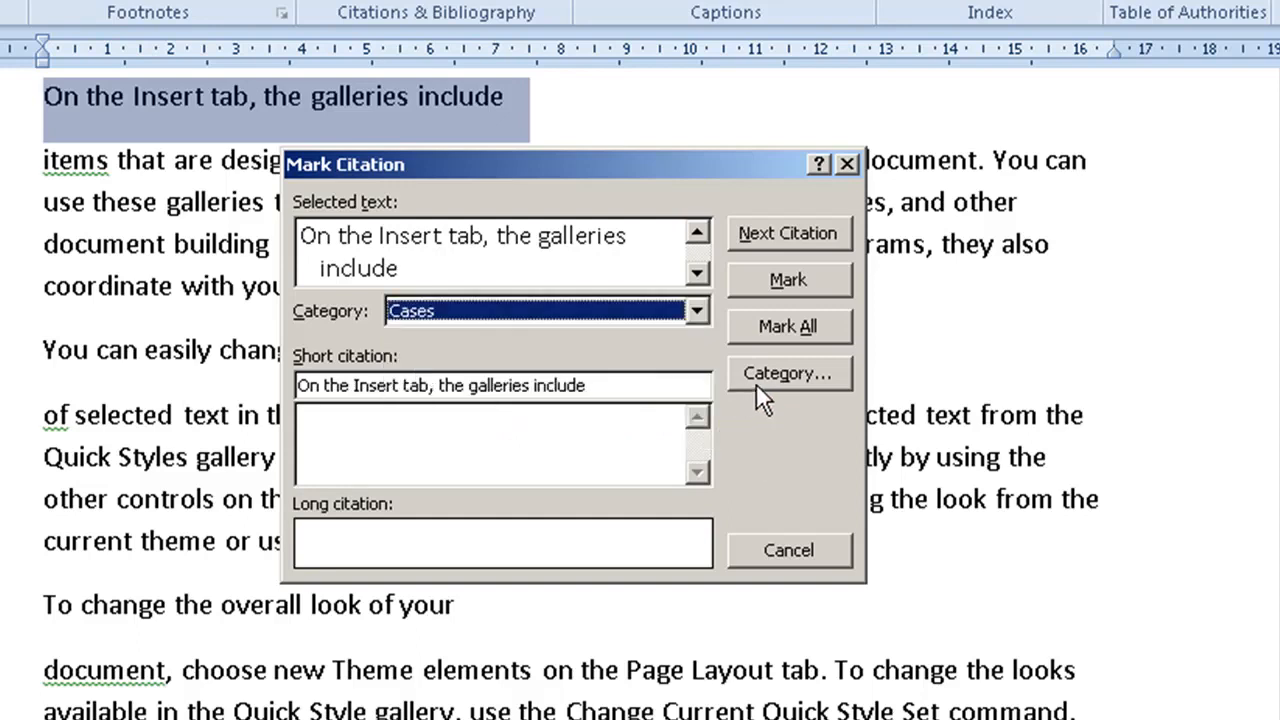
Step: Rename citation category 9 to "قوانين"
{"action": "left_click", "coordinate": [760, 390]}
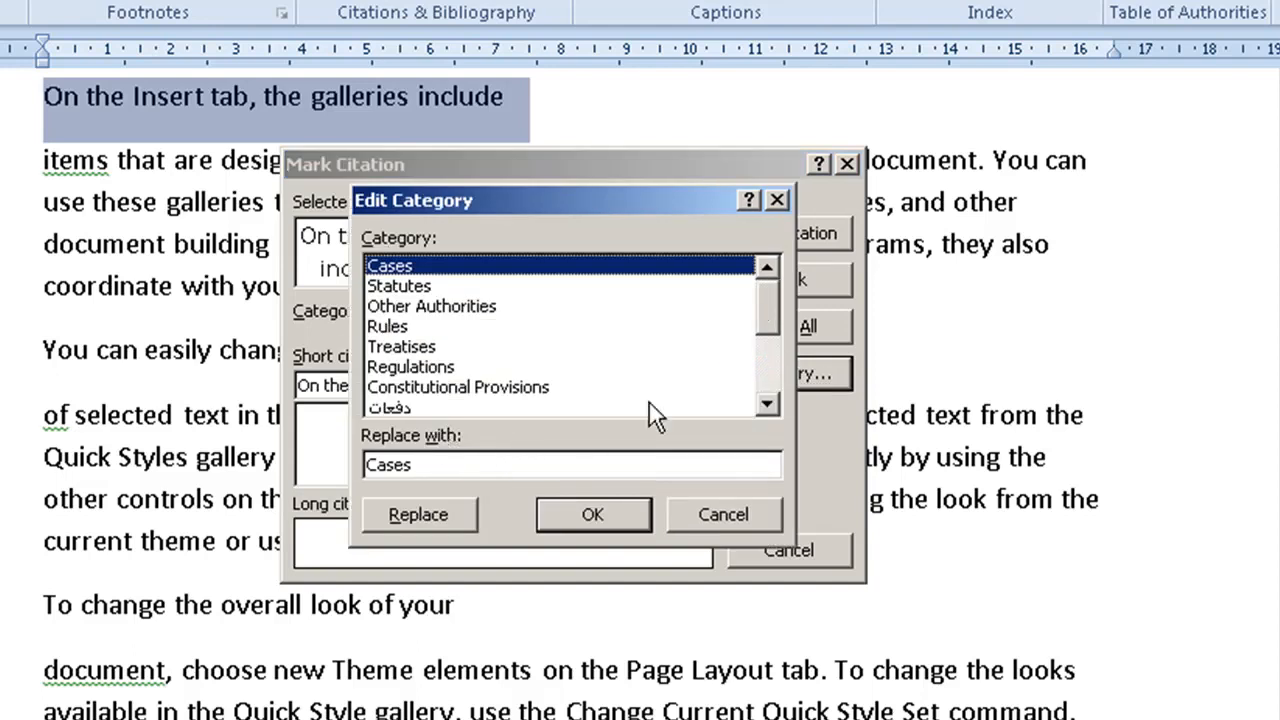
{"action": "left_click", "coordinate": [766, 403]}
{"action": "left_click", "coordinate": [766, 403]}
{"action": "left_click", "coordinate": [400, 388]}
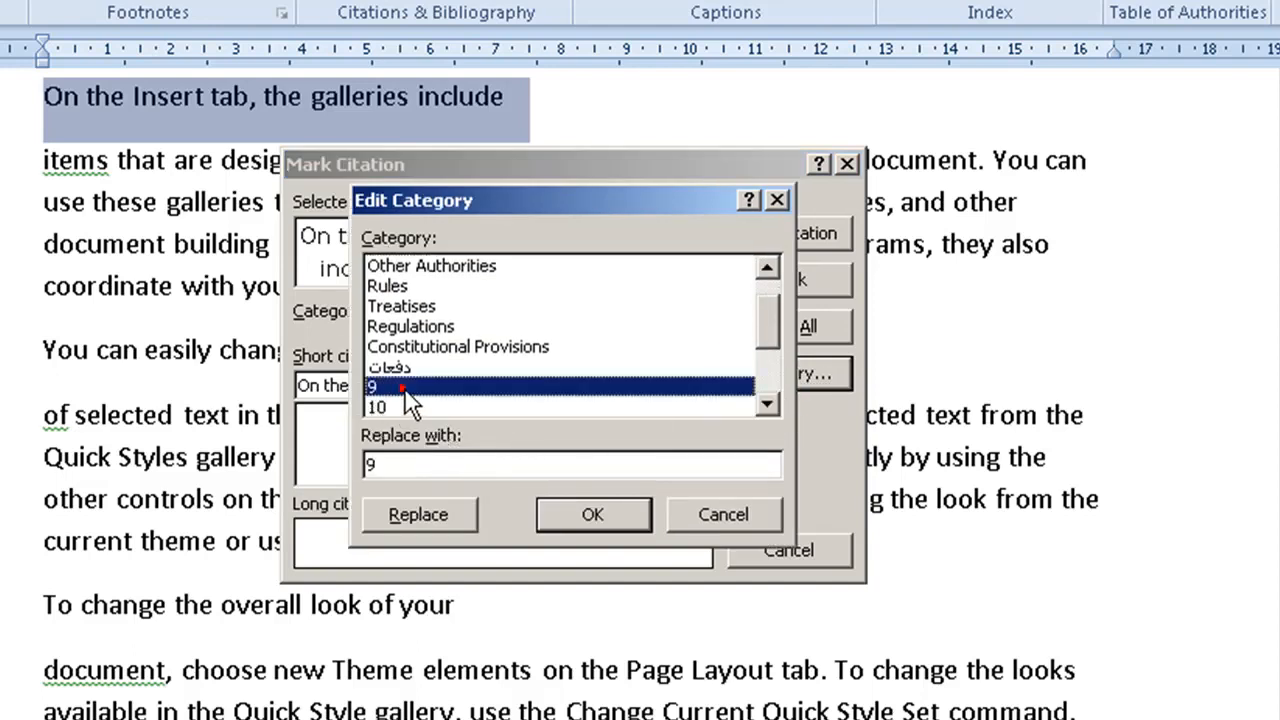
{"action": "double_click", "coordinate": [385, 463]}
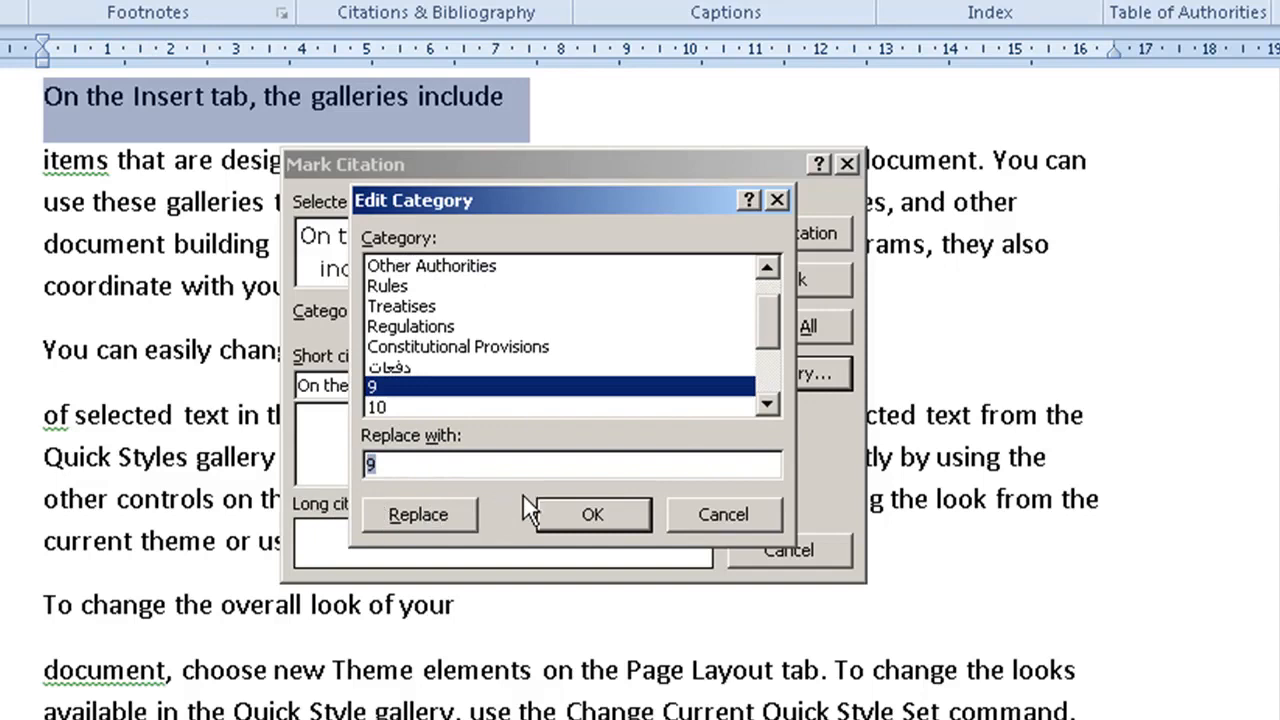
{"action": "type", "text": "قوانين"}
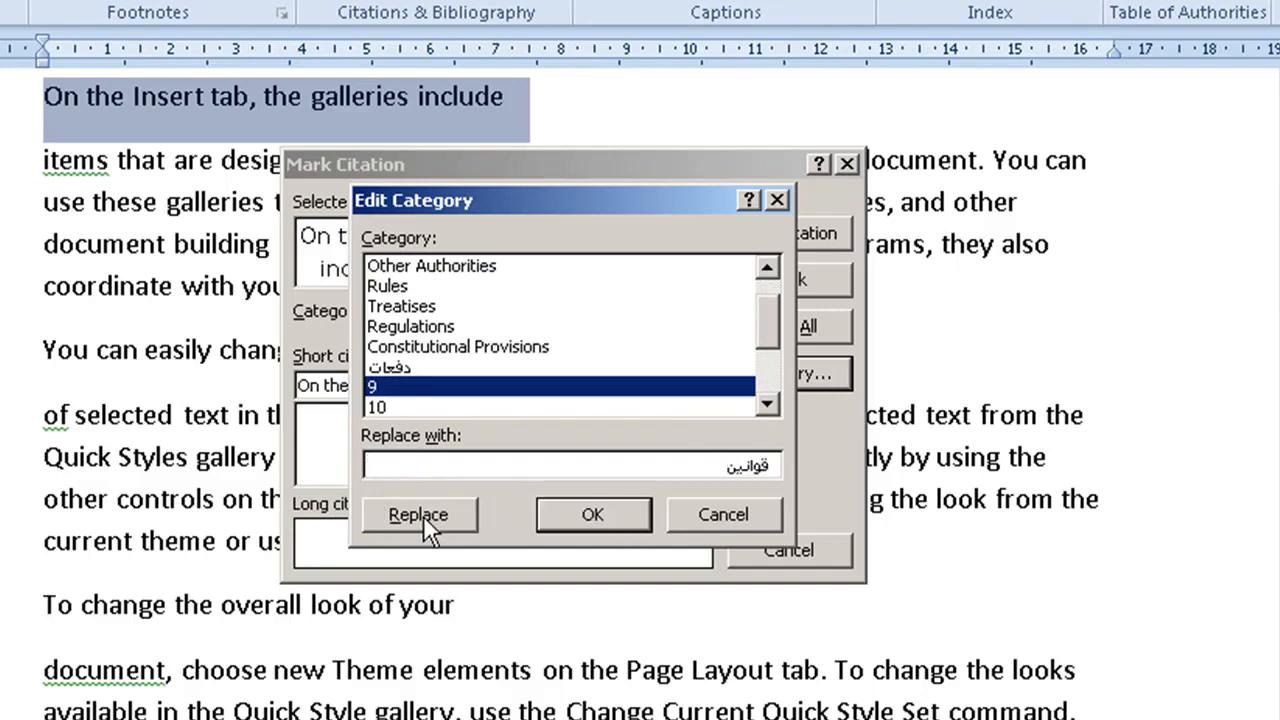
{"action": "left_click", "coordinate": [423, 515]}
{"action": "left_click", "coordinate": [617, 520]}
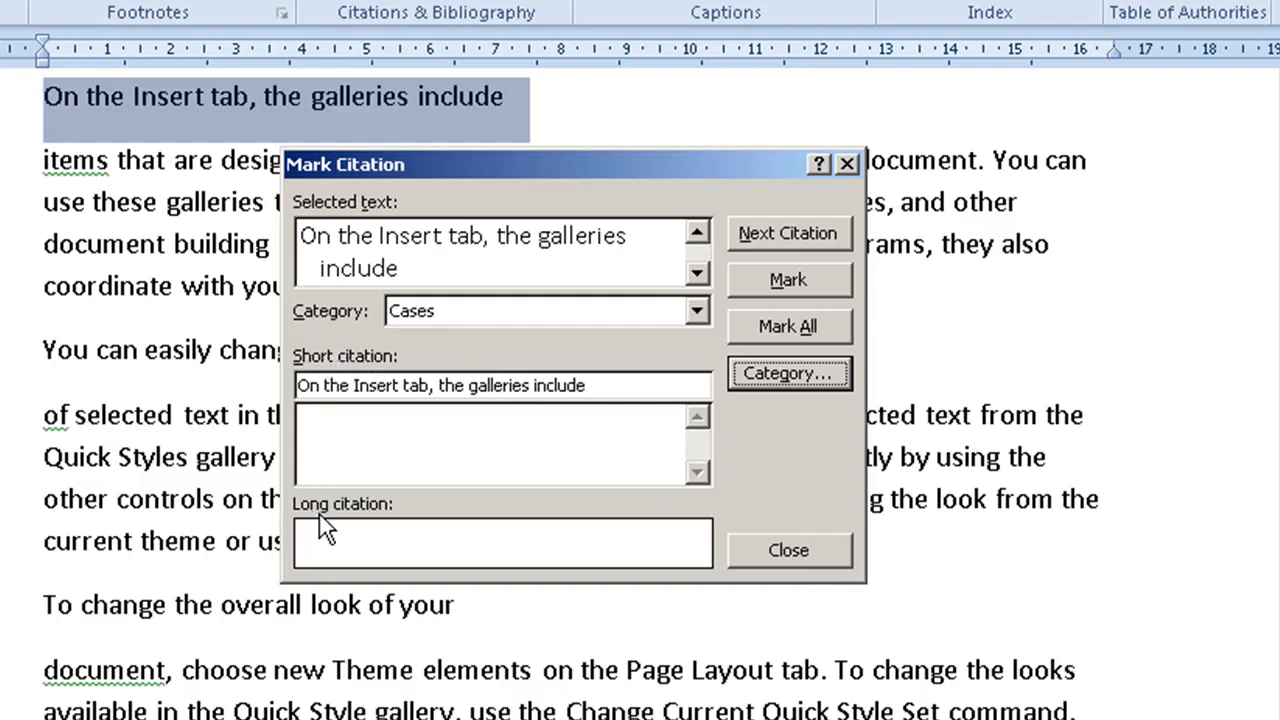
Step: Shorten the short citation to "On the" and mark the first line's citation in the Cases category
{"action": "left_click", "coordinate": [352, 385]}
{"action": "left_click_drag", "start_coordinate": [354, 385], "coordinate": [600, 385]}
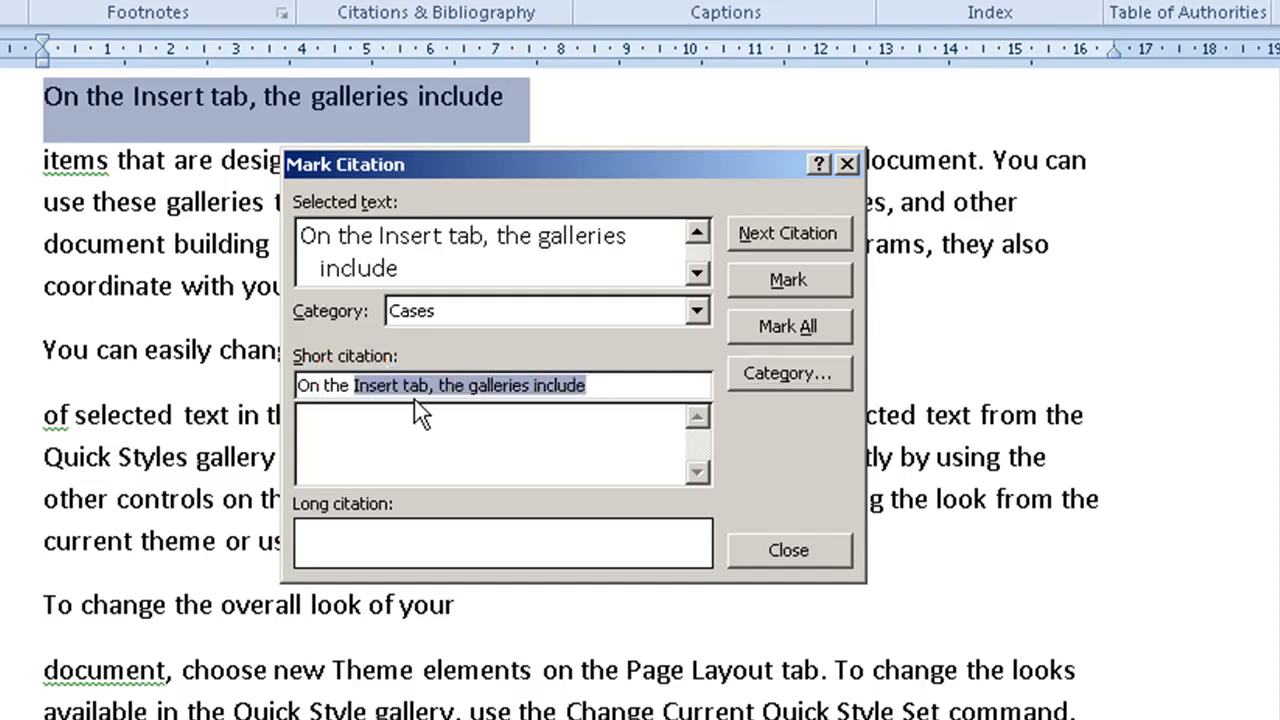
{"action": "key", "text": "Delete"}
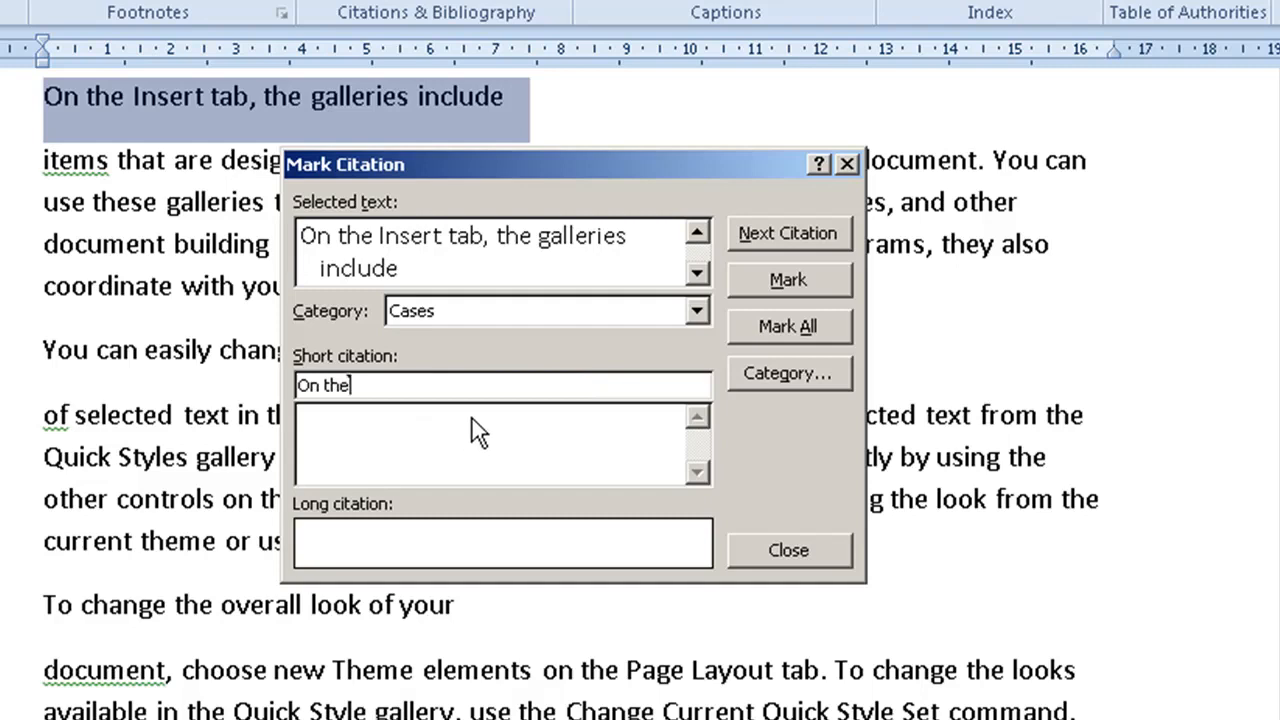
{"action": "left_click", "coordinate": [757, 280]}
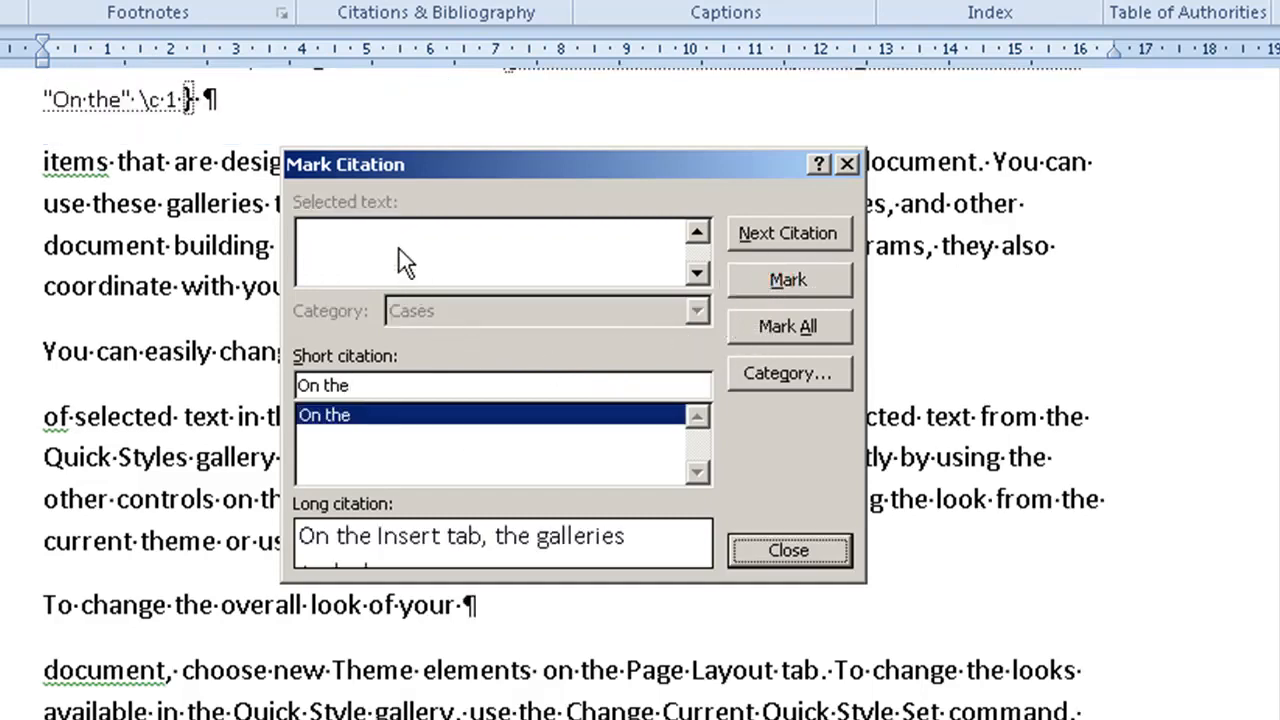
Step: Mark the line "You can easily change the formatting" as a Cases citation with the short citation "You can"
{"action": "left_click_drag", "start_coordinate": [411, 164], "coordinate": [766, 158]}
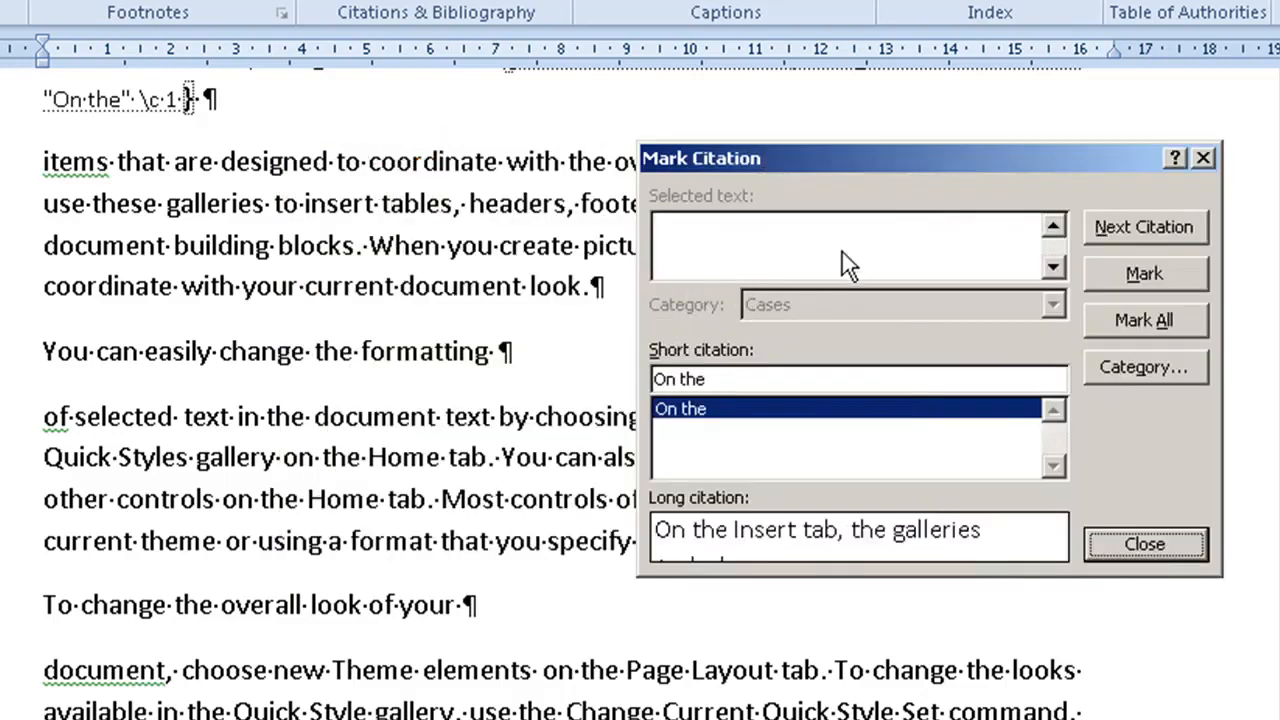
{"action": "left_click", "coordinate": [350, 354]}
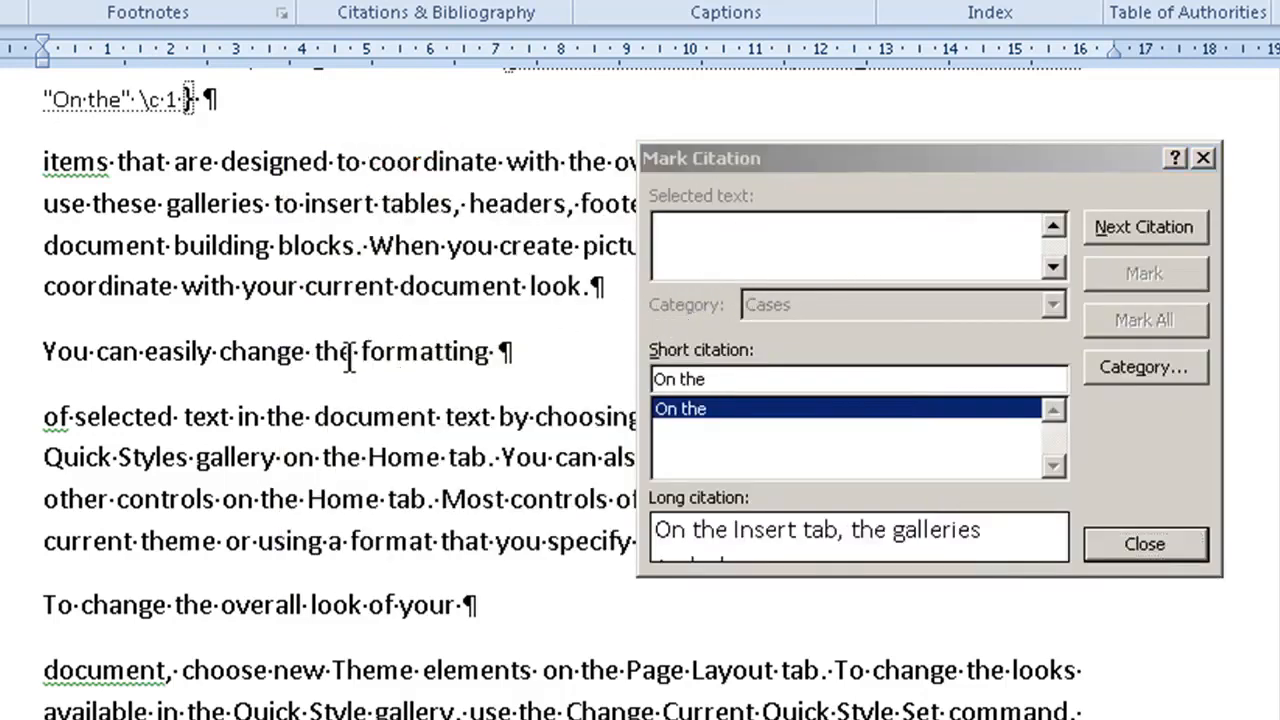
{"action": "left_click", "coordinate": [18, 356]}
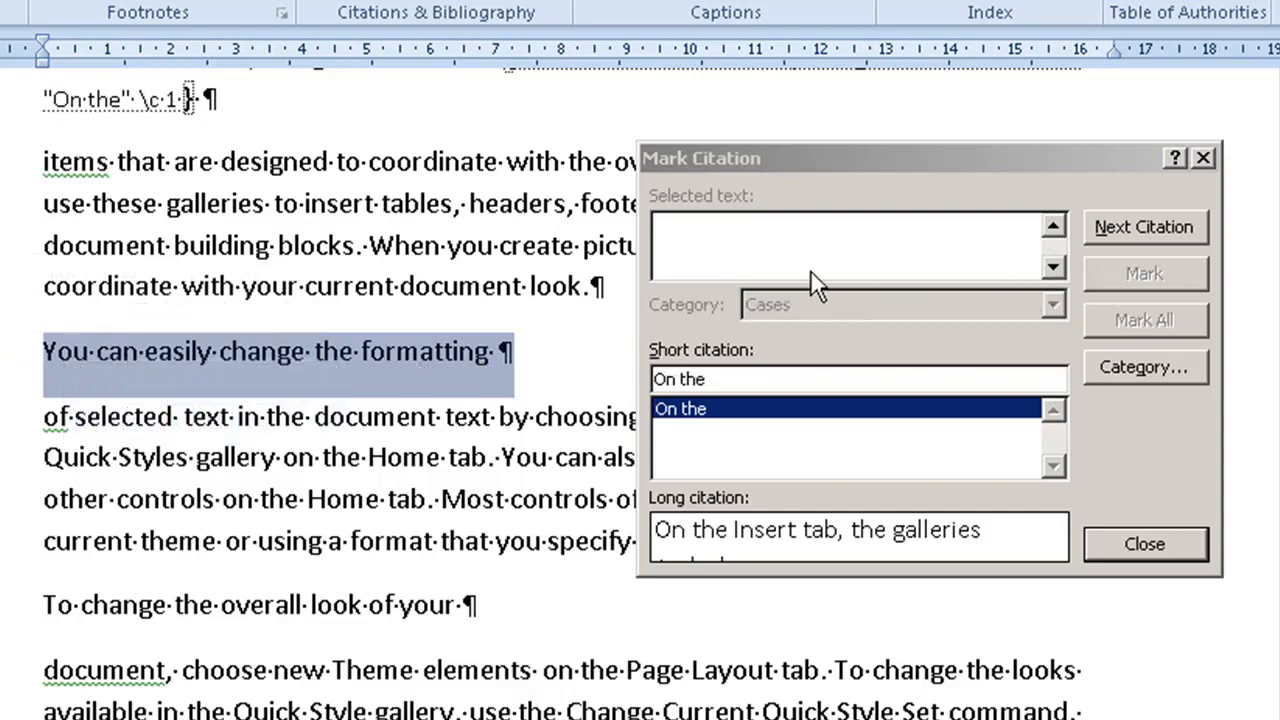
{"action": "left_click", "coordinate": [717, 248]}
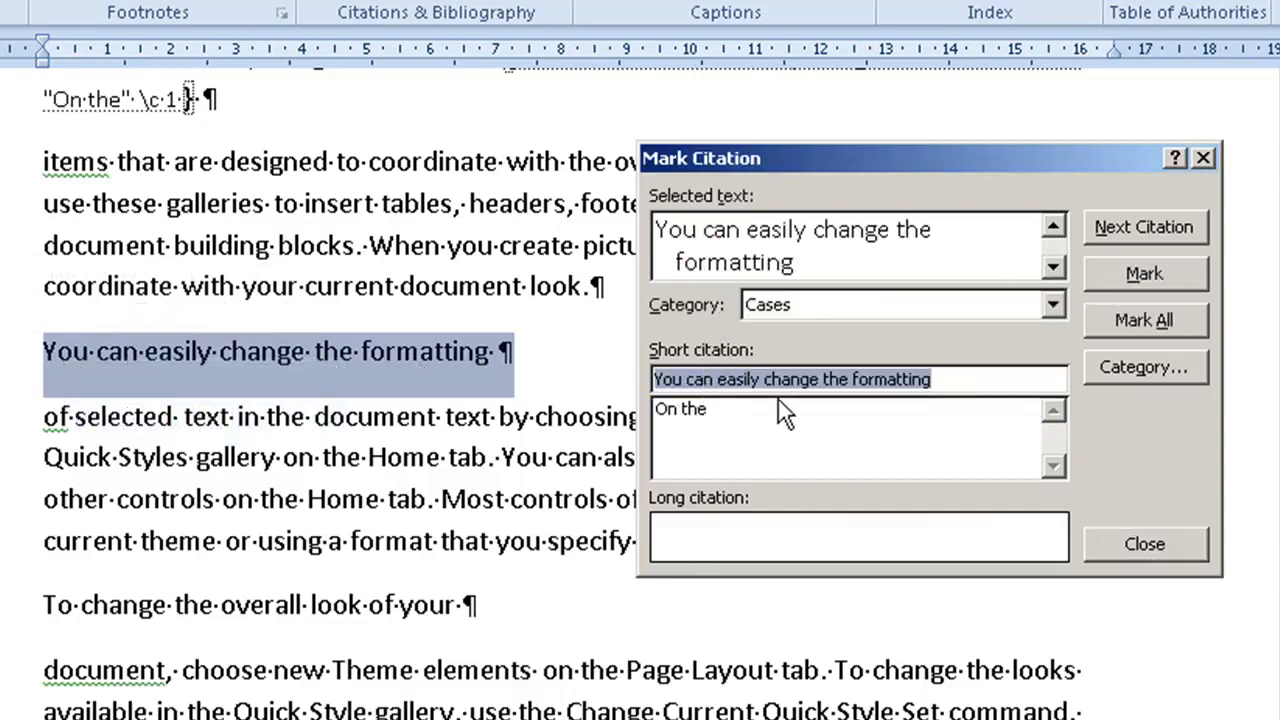
{"action": "left_click", "coordinate": [750, 382]}
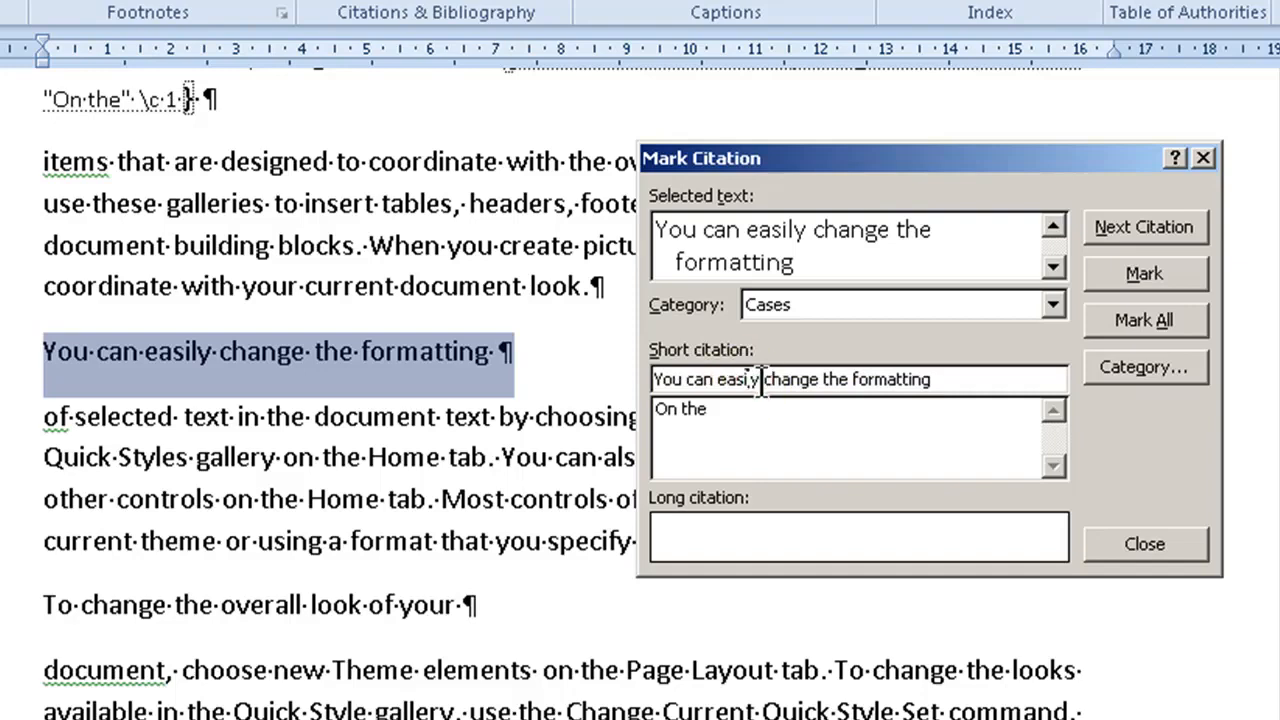
{"action": "left_click_drag", "start_coordinate": [716, 379], "coordinate": [935, 380]}
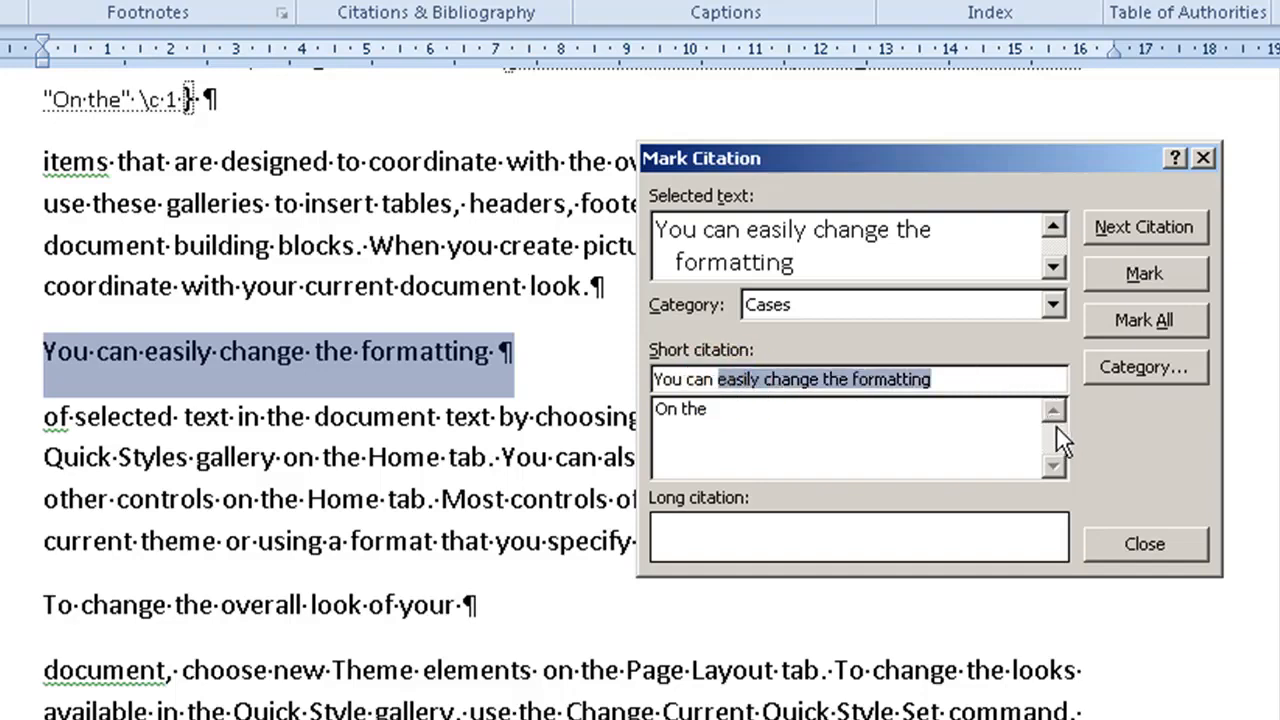
{"action": "key", "text": "Delete"}
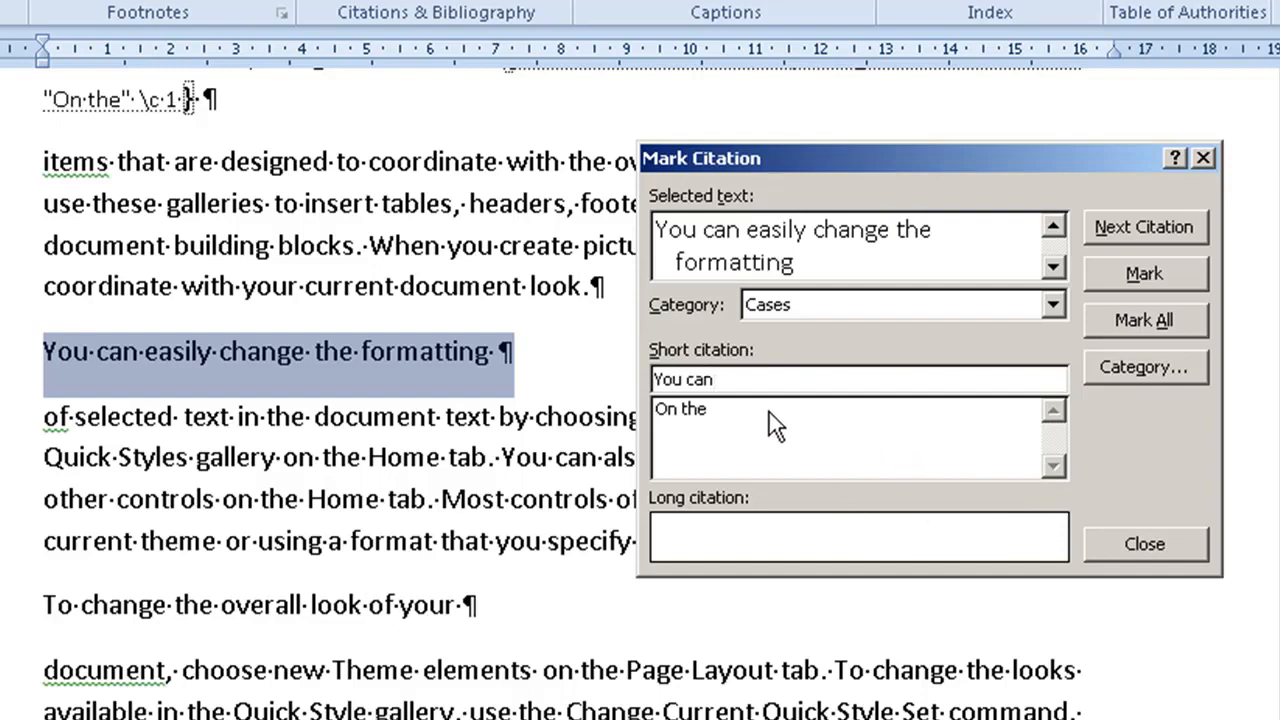
{"action": "left_click", "coordinate": [1140, 273]}
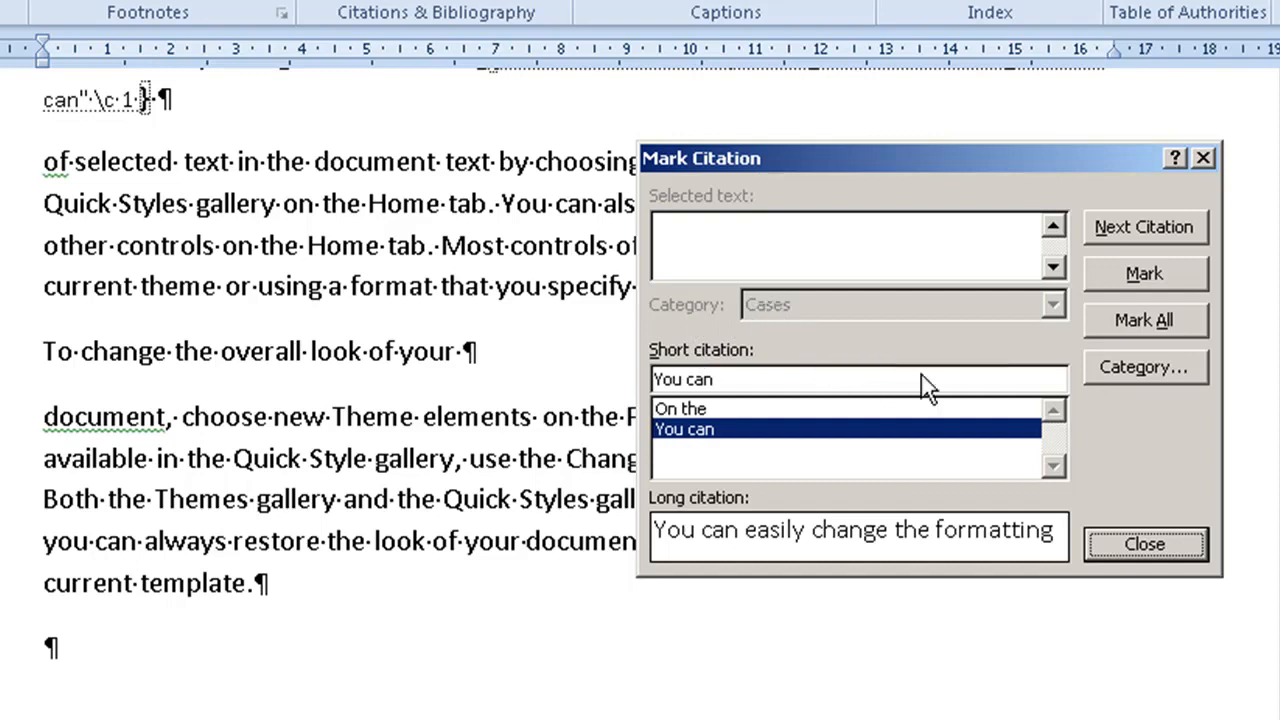
Step: Mark the line "To change the overall look of your" as a citation in the category "قوانين"
{"action": "left_click", "coordinate": [250, 345]}
{"action": "left_click_drag", "start_coordinate": [40, 355], "coordinate": [446, 355]}
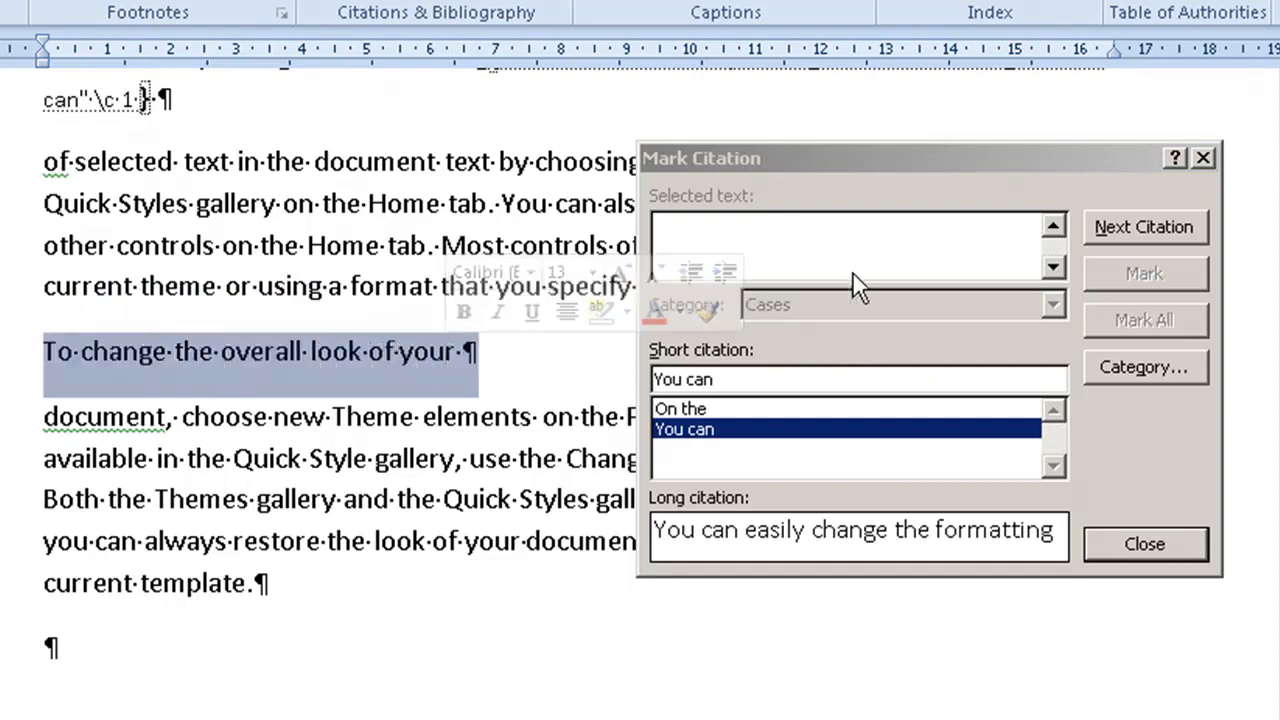
{"action": "left_click", "coordinate": [930, 242]}
{"action": "left_click", "coordinate": [1052, 306]}
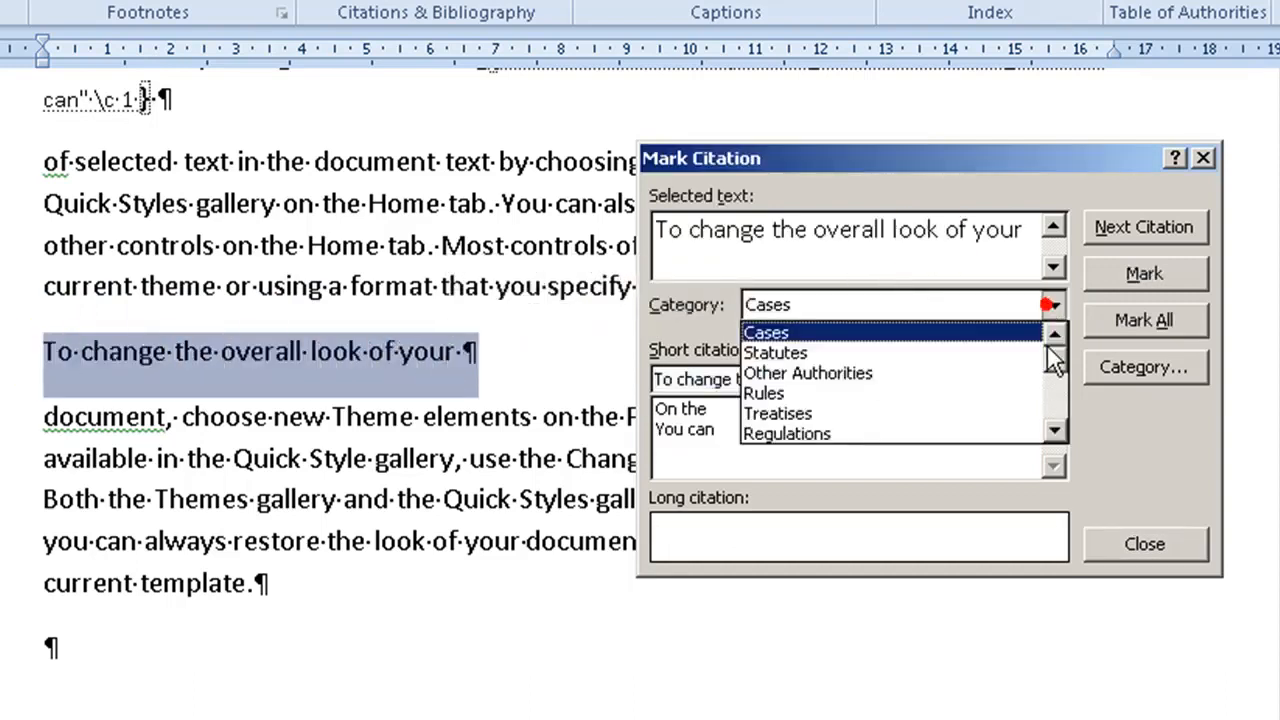
{"action": "left_click", "coordinate": [1053, 434]}
{"action": "left_click", "coordinate": [1053, 434]}
{"action": "left_click", "coordinate": [1053, 436]}
{"action": "left_click", "coordinate": [1053, 436]}
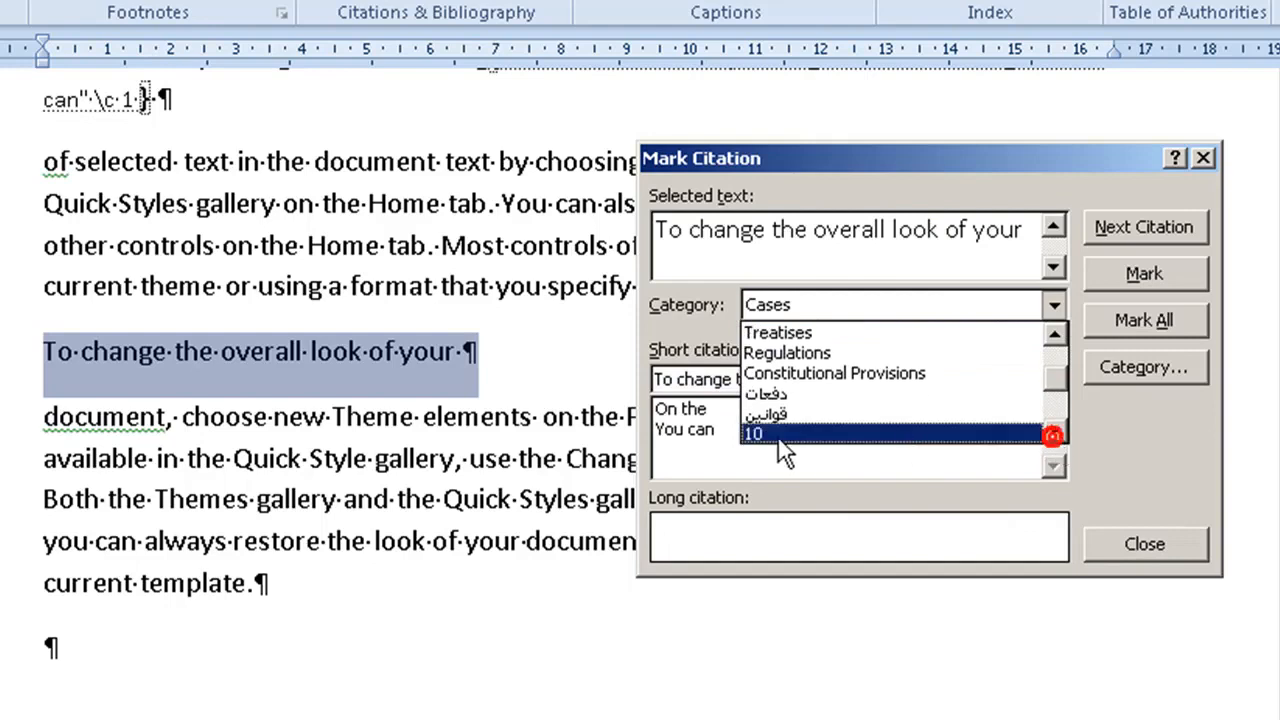
{"action": "left_click", "coordinate": [764, 425]}
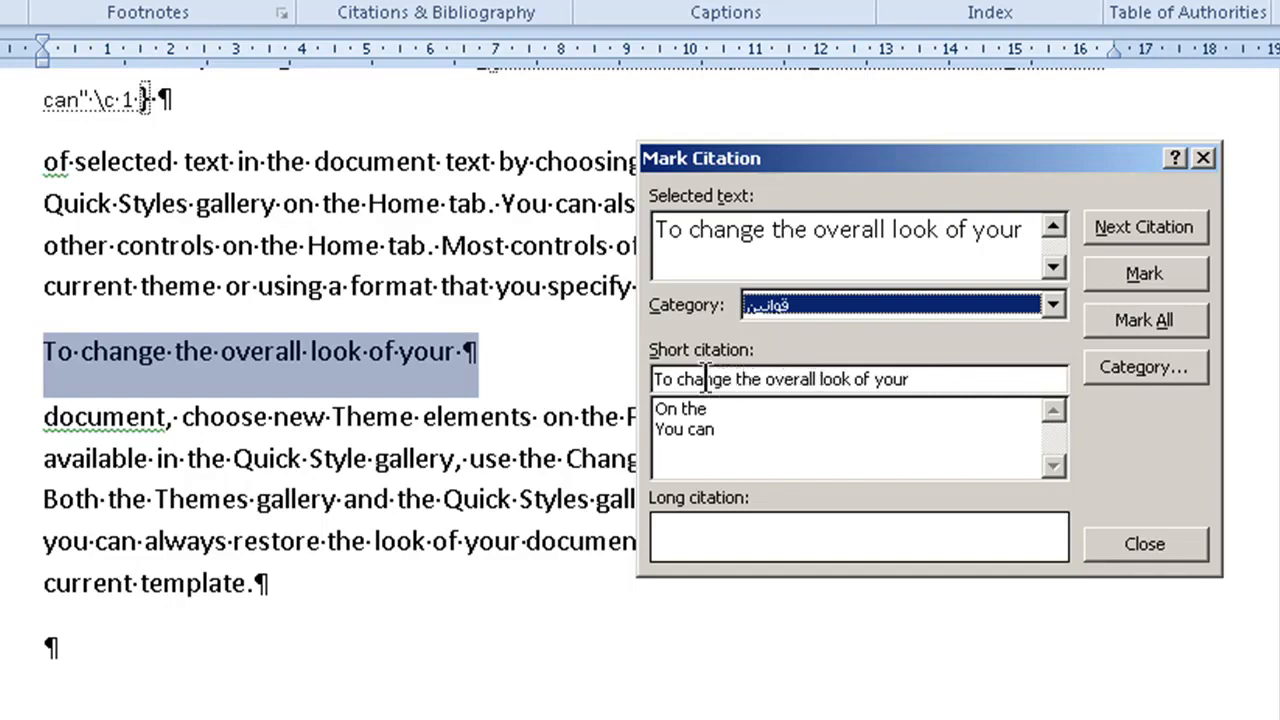
{"action": "left_click", "coordinate": [1101, 276]}
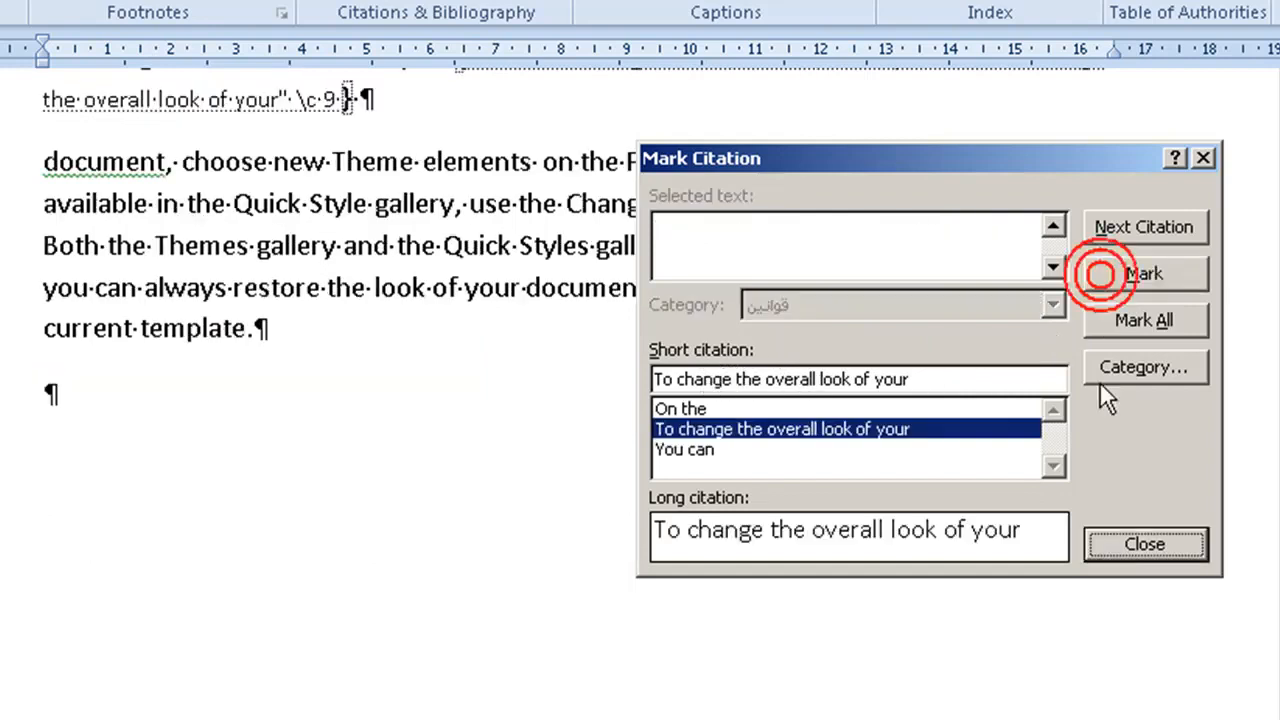
Step: Put the words "Themes gallery and the Quick" on a line of their own in the last paragraph
{"action": "left_click", "coordinate": [1135, 541]}
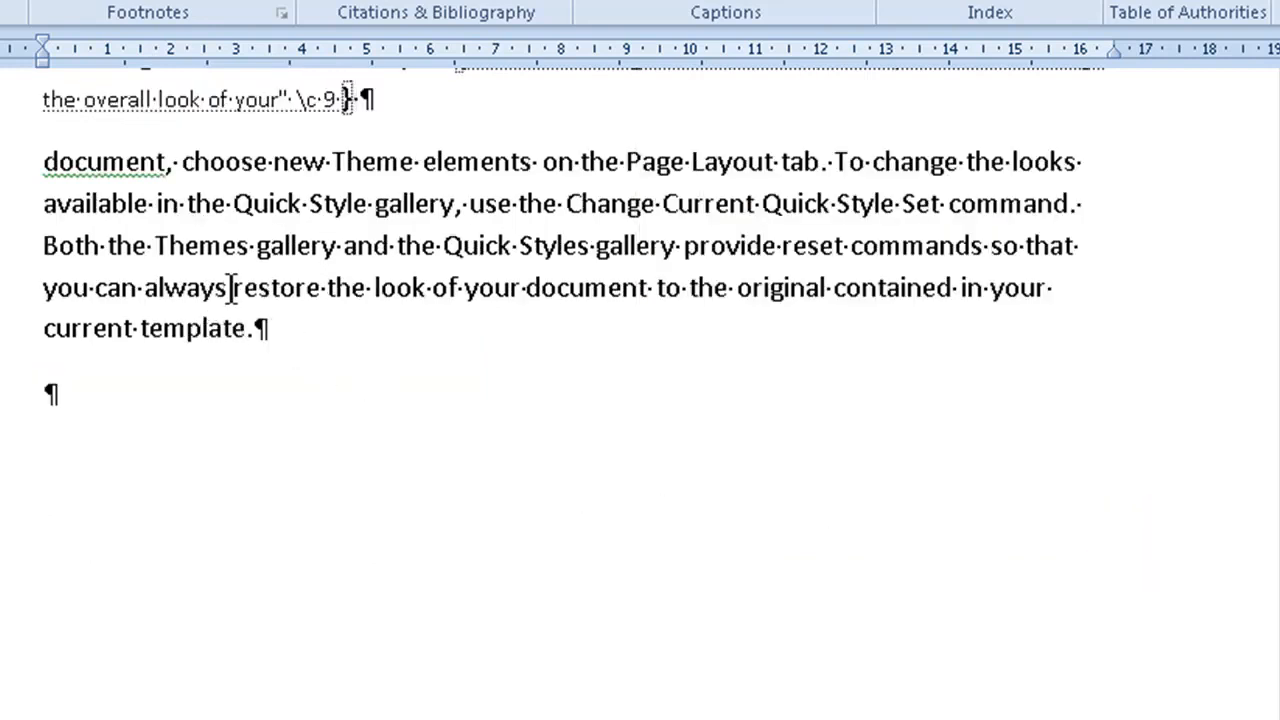
{"action": "left_click", "coordinate": [156, 250]}
{"action": "left_click_drag", "start_coordinate": [150, 252], "coordinate": [170, 250]}
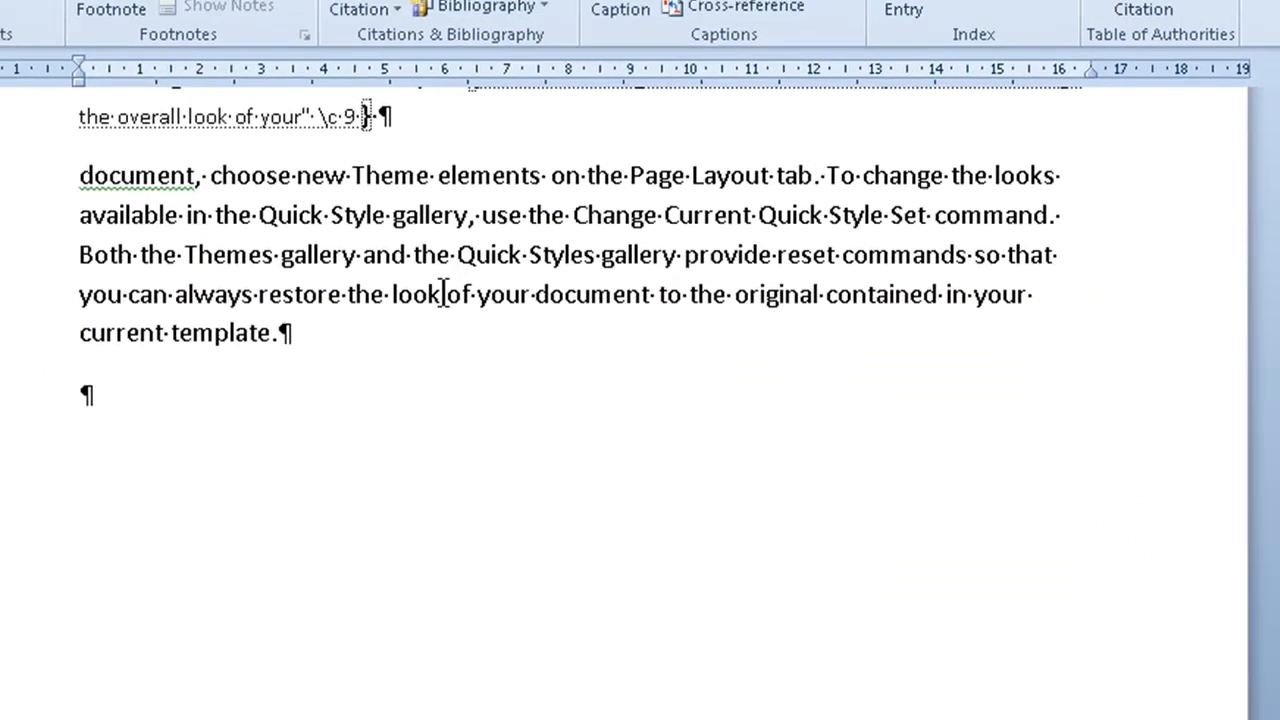
{"action": "key", "text": "Return"}
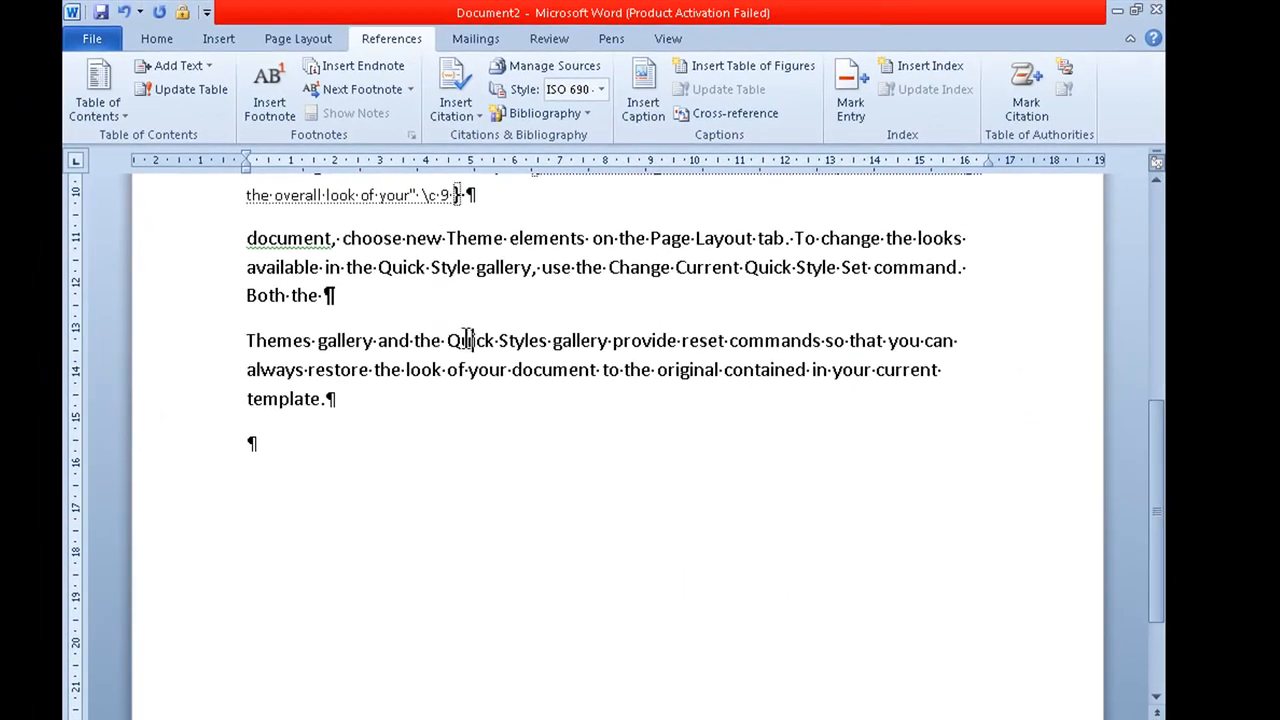
{"action": "left_click", "coordinate": [494, 340]}
{"action": "key", "text": "Return"}
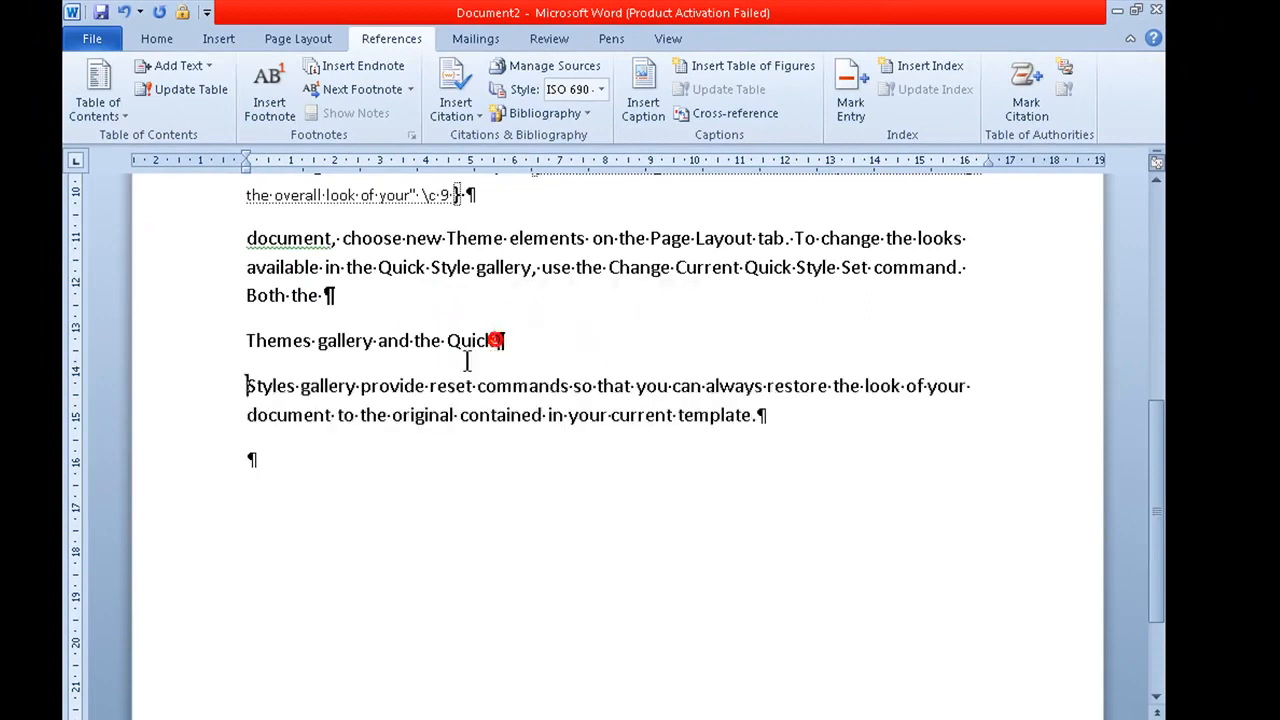
Step: Mark the line "Themes gallery and the Quick" as a citation in the category "قوانين"
{"action": "left_click", "coordinate": [226, 350]}
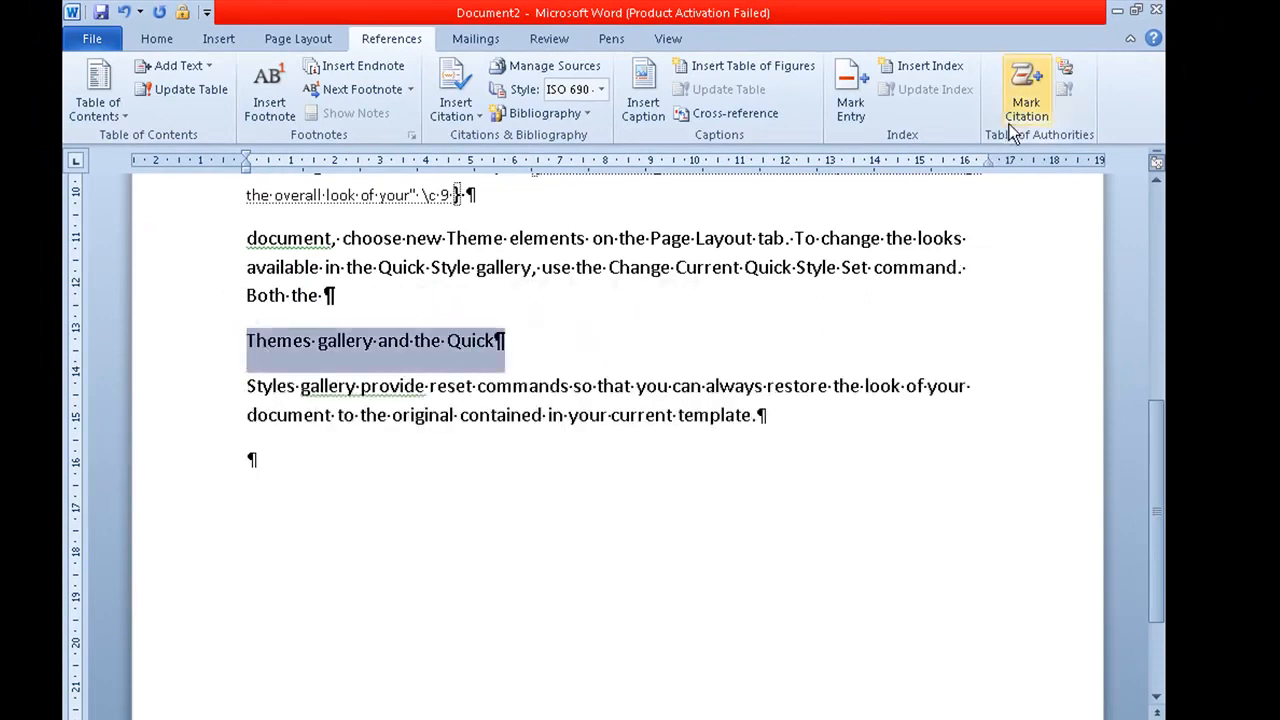
{"action": "left_click", "coordinate": [1025, 95]}
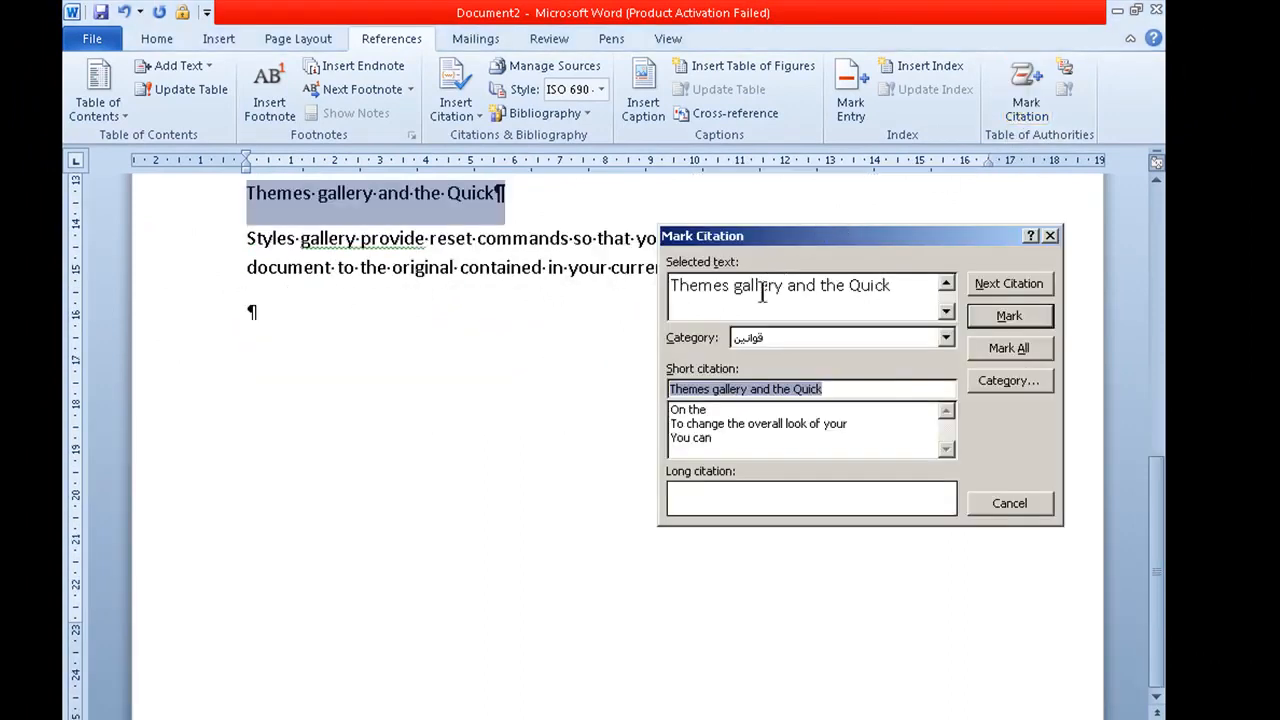
{"action": "left_click", "coordinate": [1009, 316]}
{"action": "left_click", "coordinate": [990, 496]}
Step: Add three blank paragraphs below the last text paragraph and insert a page break to start a new page
{"action": "left_click", "coordinate": [721, 500]}
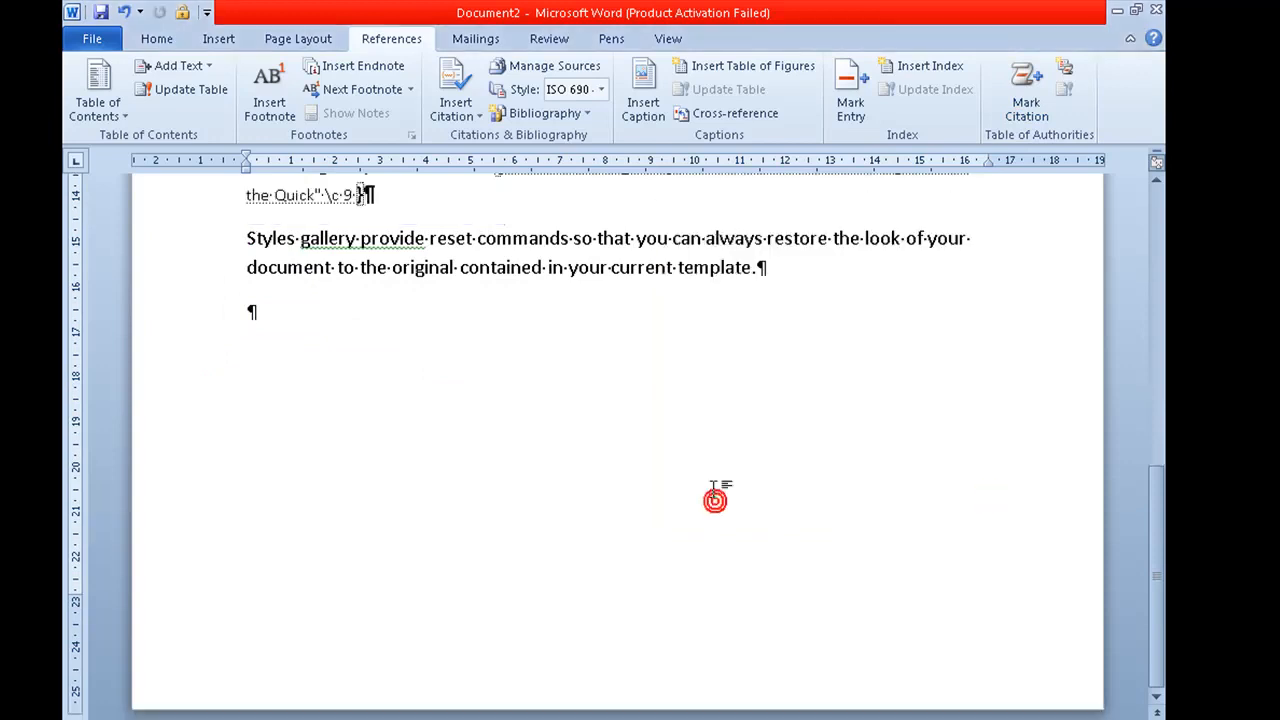
{"action": "key", "text": "Return"}
{"action": "key", "text": "Return"}
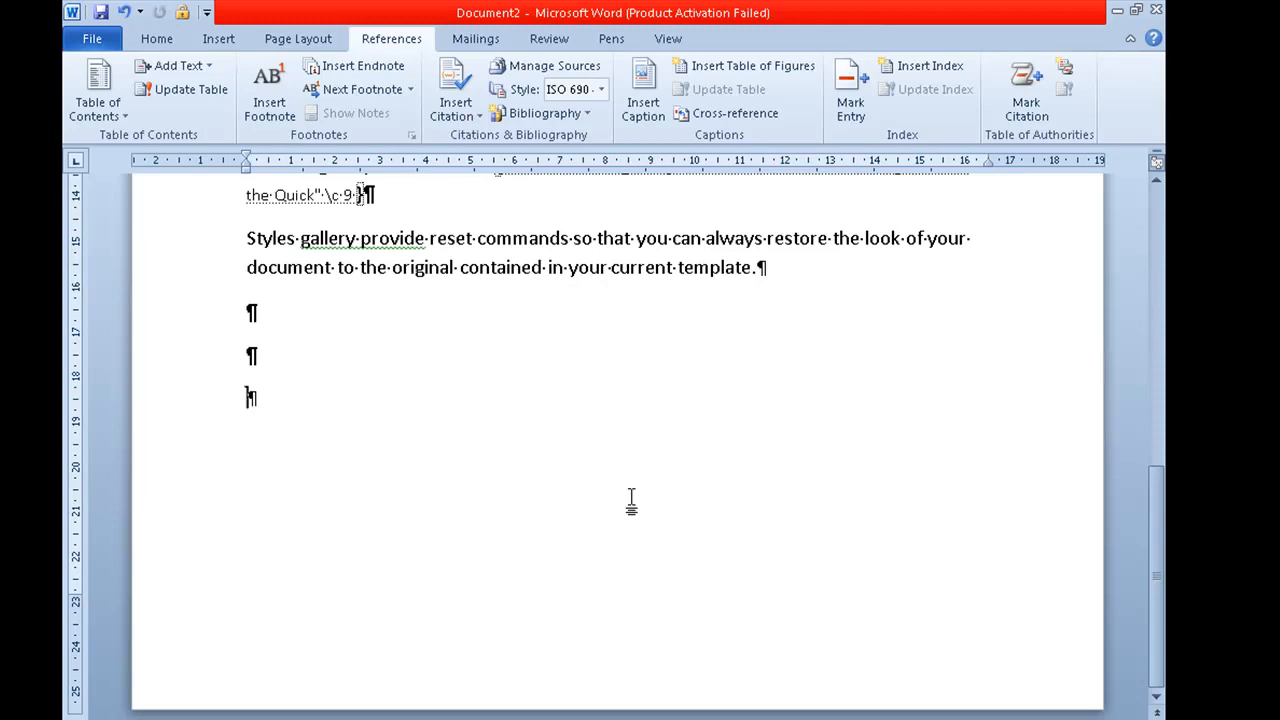
{"action": "key", "text": "Return"}
{"action": "key", "text": "ctrl+Return"}
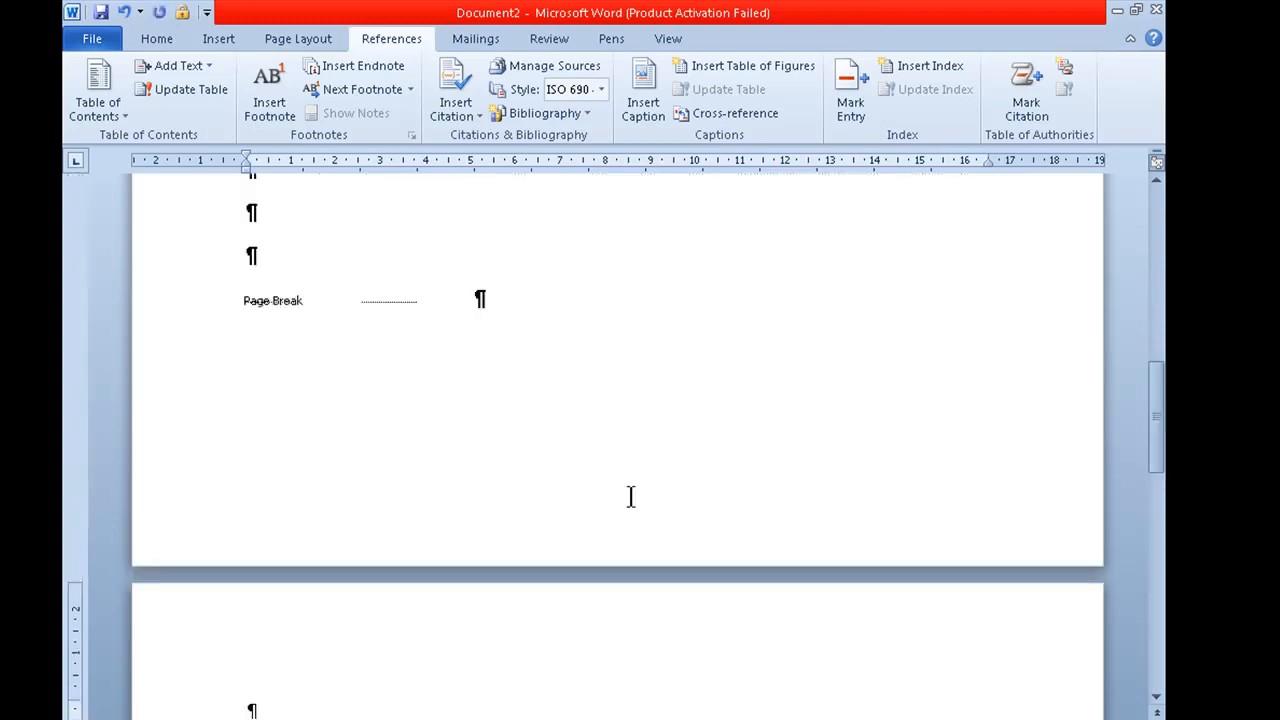
{"action": "scroll", "coordinate": [614, 443], "scroll_direction": "down", "scroll_amount": 3}
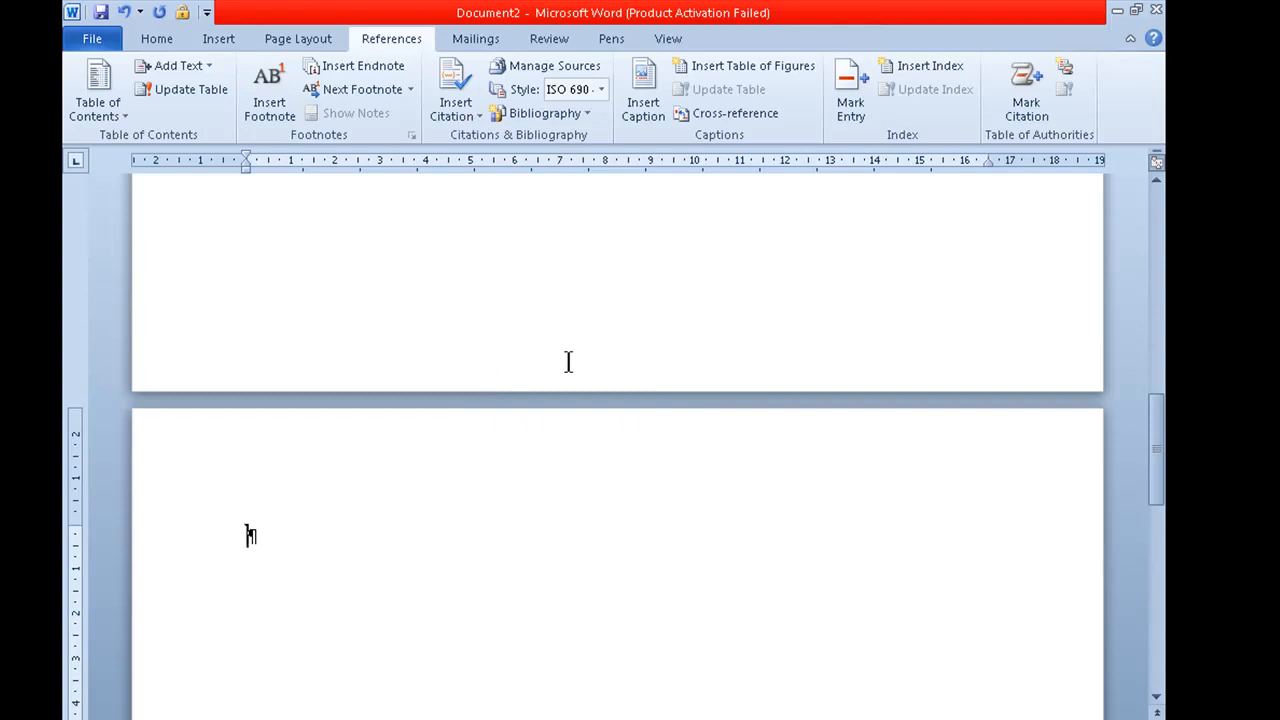
Step: Insert a table of authorities for the category "قوانين" on the new page, using the From template format
{"action": "left_click", "coordinate": [1032, 90]}
{"action": "left_click", "coordinate": [1048, 233]}
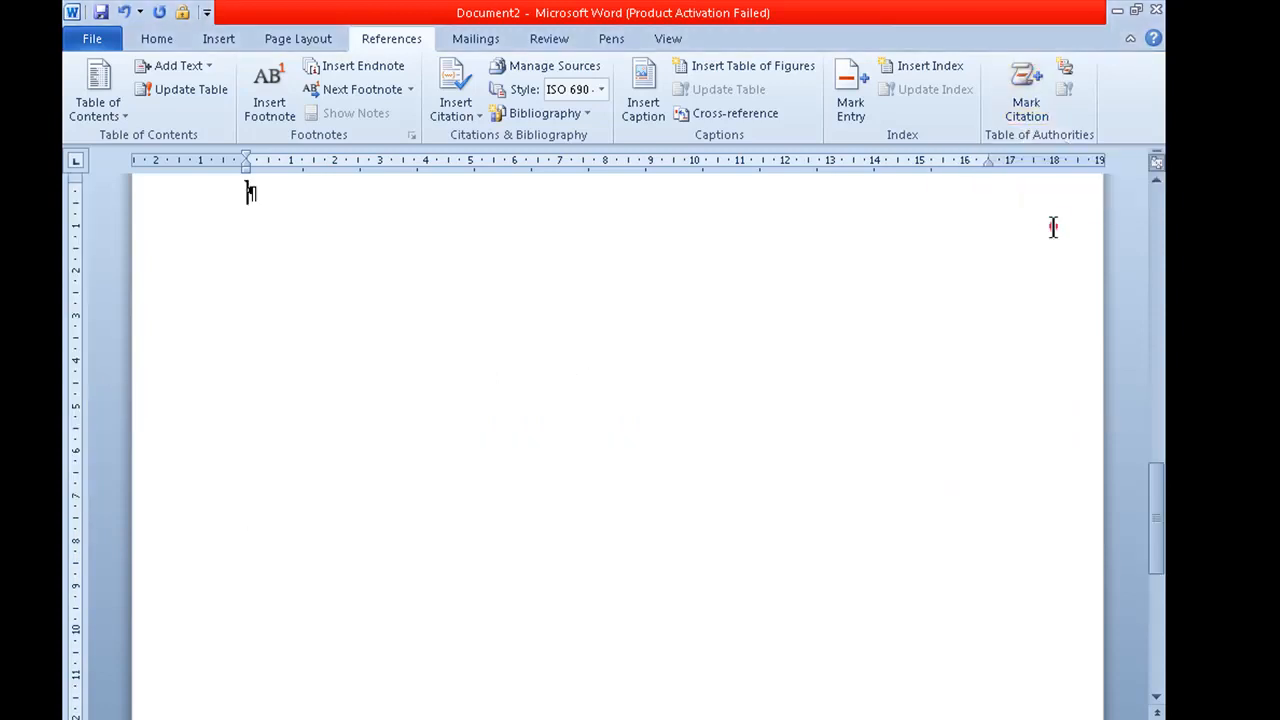
{"action": "left_click", "coordinate": [1064, 72]}
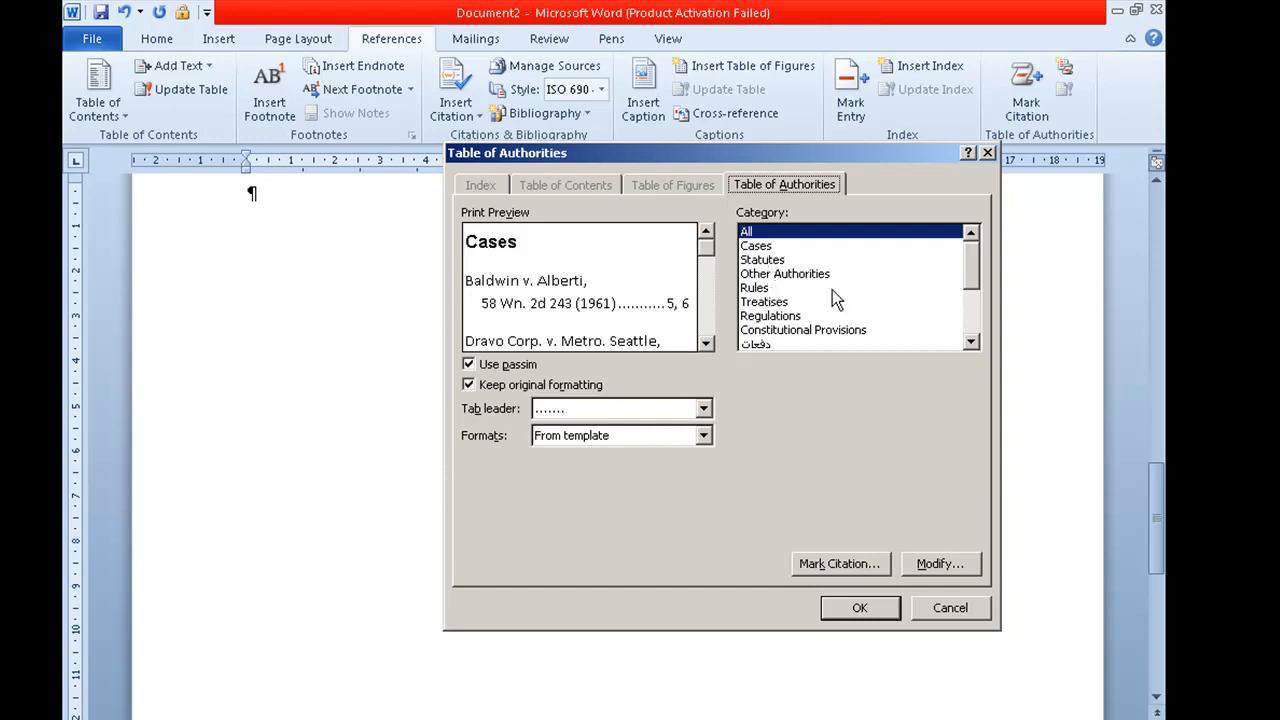
{"action": "left_click", "coordinate": [970, 342]}
{"action": "left_click", "coordinate": [970, 342]}
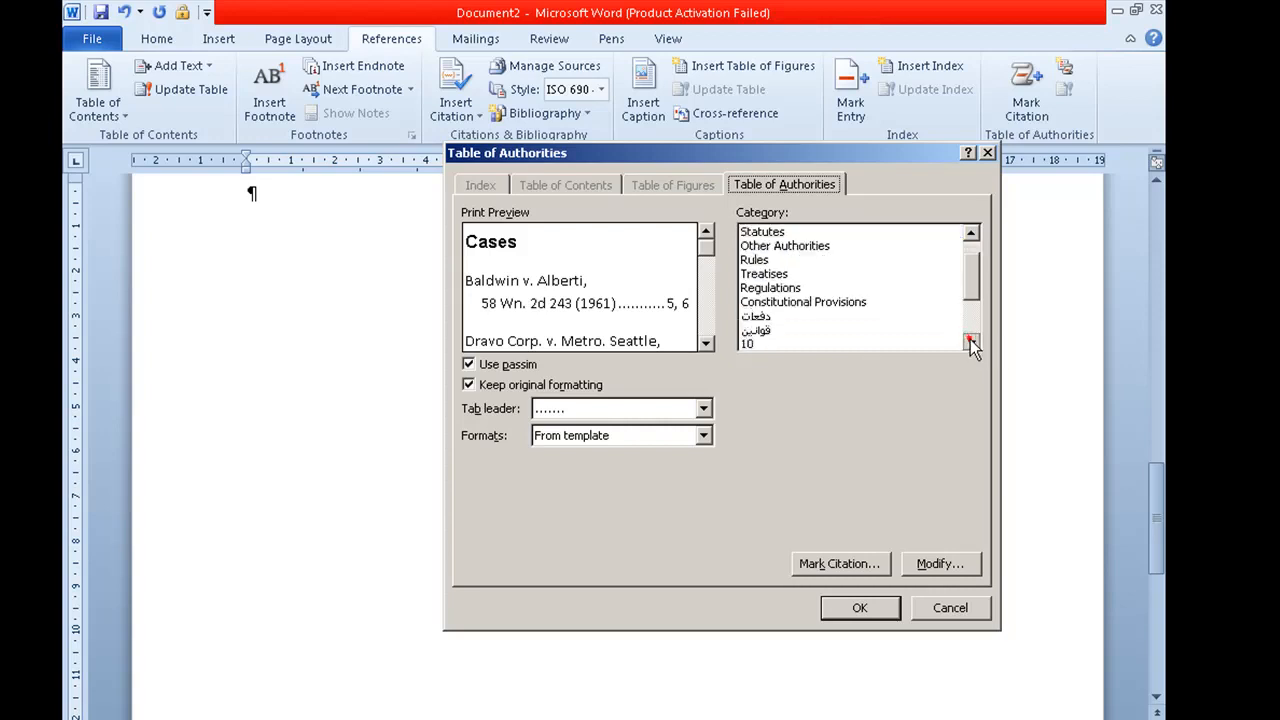
{"action": "left_click", "coordinate": [808, 343]}
{"action": "left_click", "coordinate": [785, 329]}
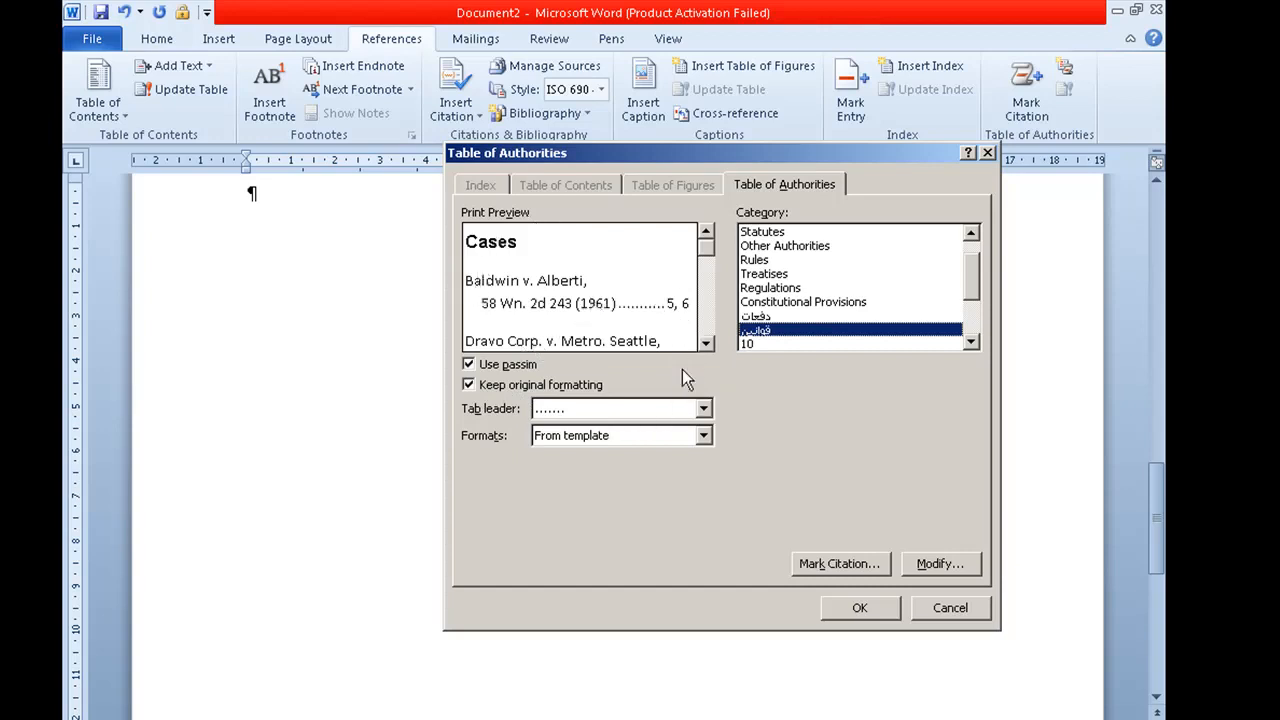
{"action": "left_click", "coordinate": [566, 434]}
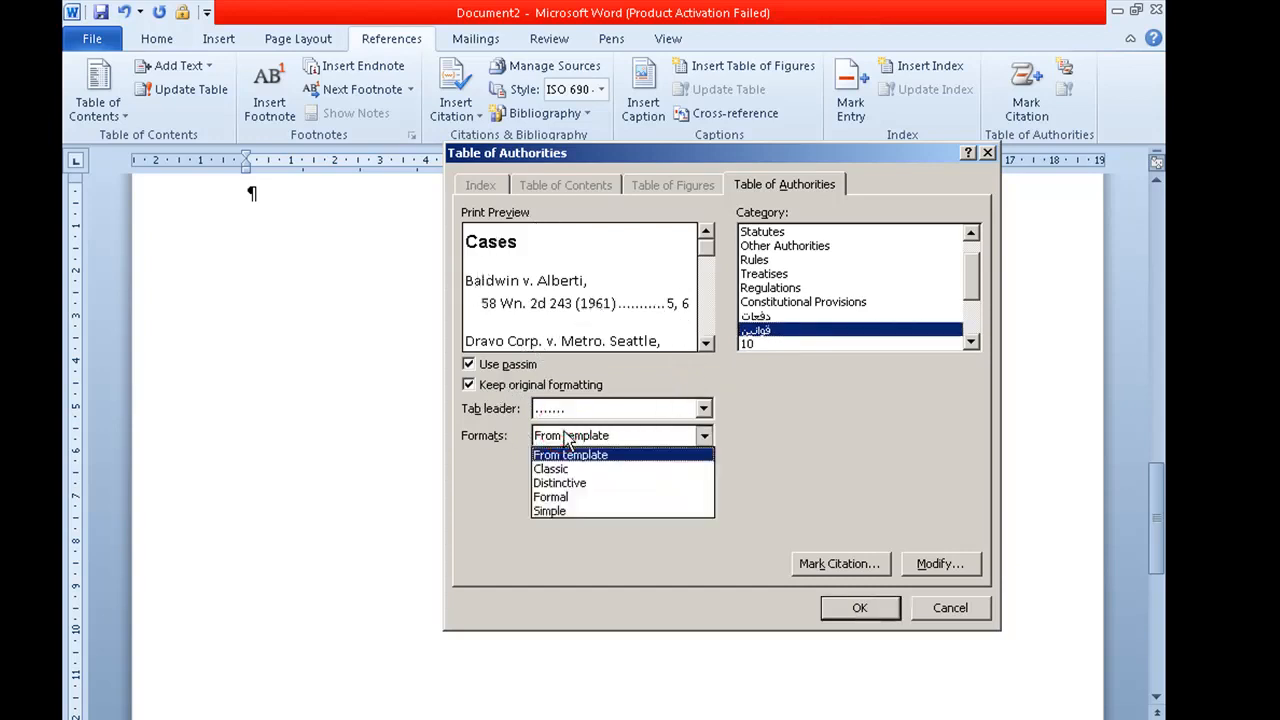
{"action": "left_click", "coordinate": [566, 437]}
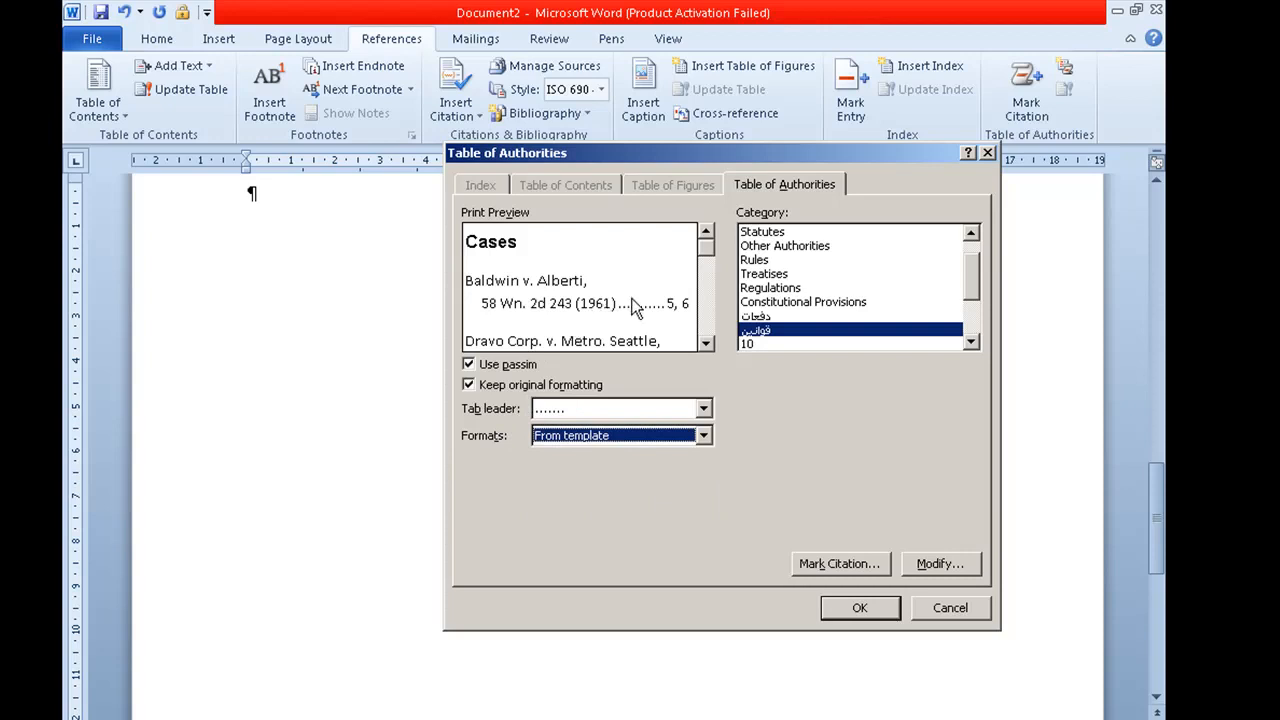
{"action": "left_click", "coordinate": [514, 365]}
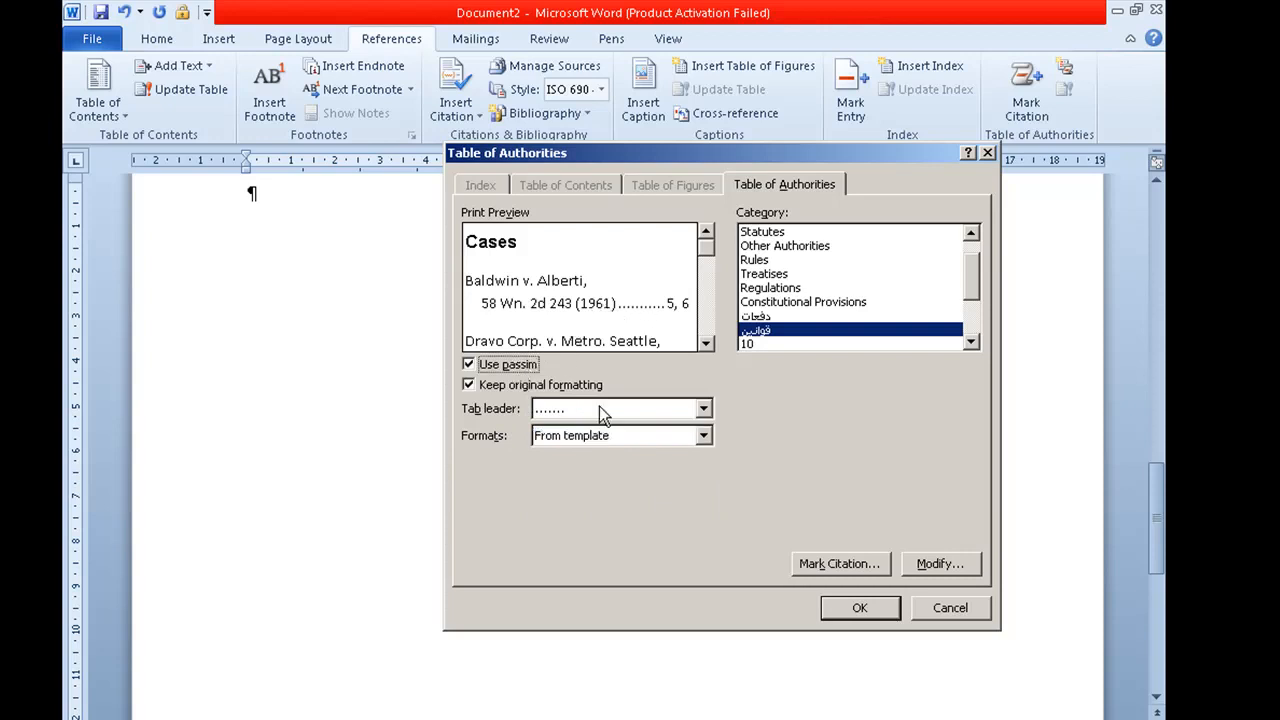
{"action": "left_click", "coordinate": [845, 612]}
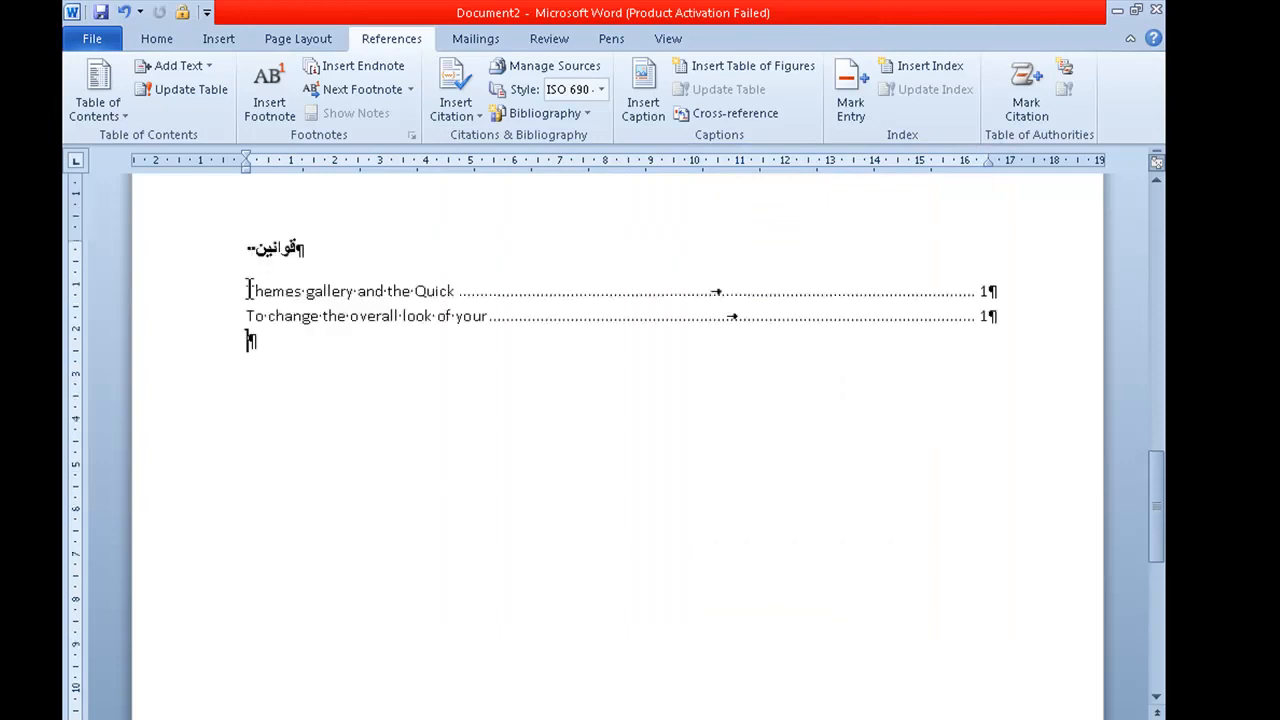
Step: Add two blank paragraphs below the table and insert a second table of authorities for the Cases category
{"action": "scroll", "coordinate": [490, 355], "scroll_direction": "up", "scroll_amount": 1}
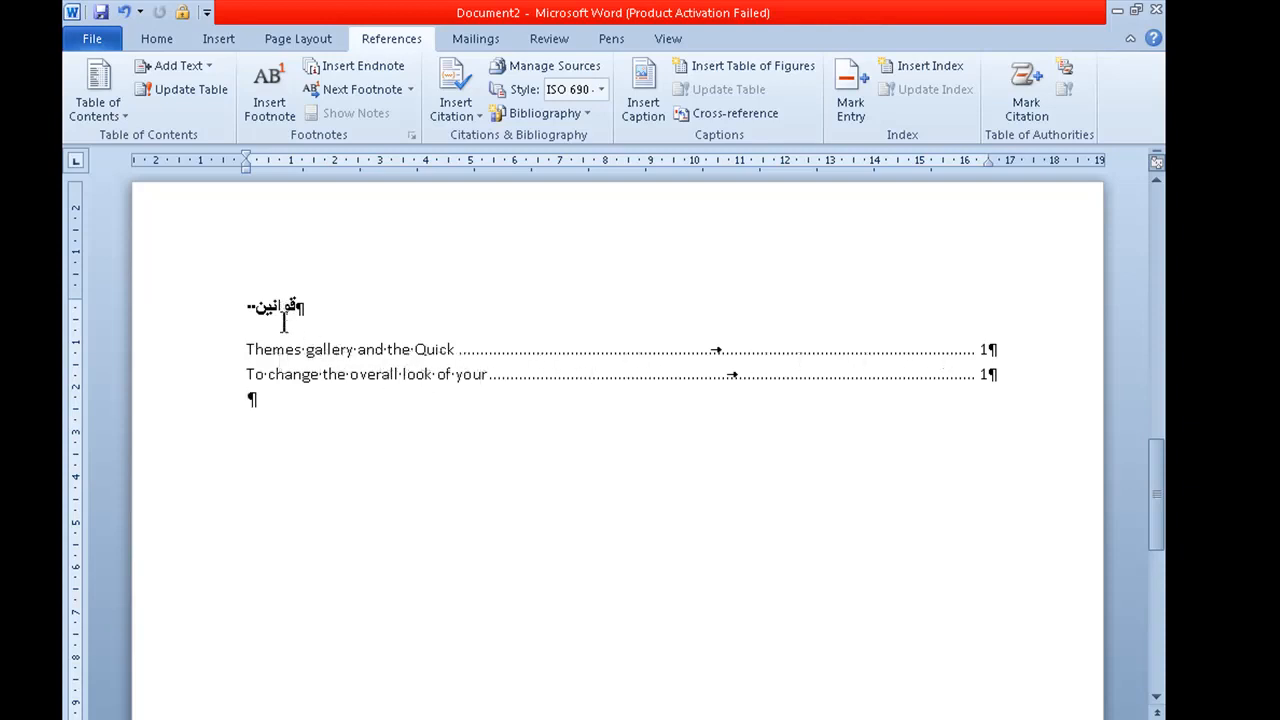
{"action": "key", "text": "Return"}
{"action": "key", "text": "Return"}
{"action": "left_click", "coordinate": [1066, 78]}
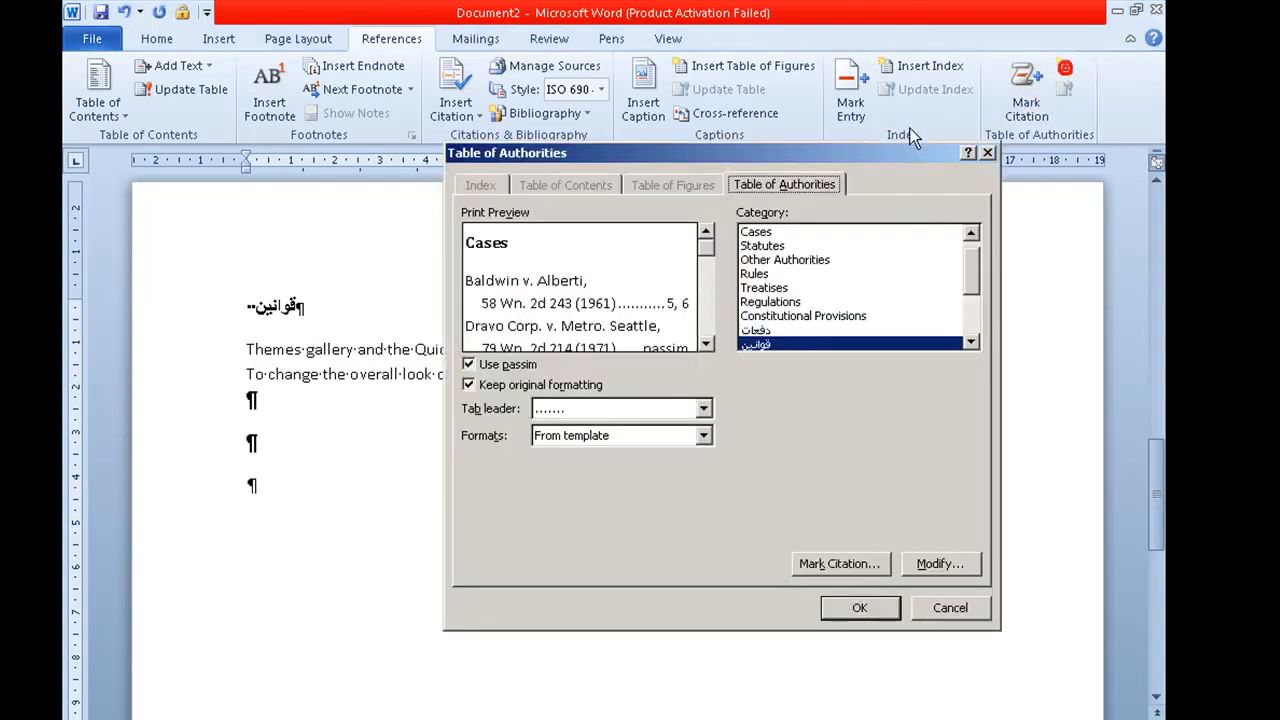
{"action": "left_click", "coordinate": [771, 233]}
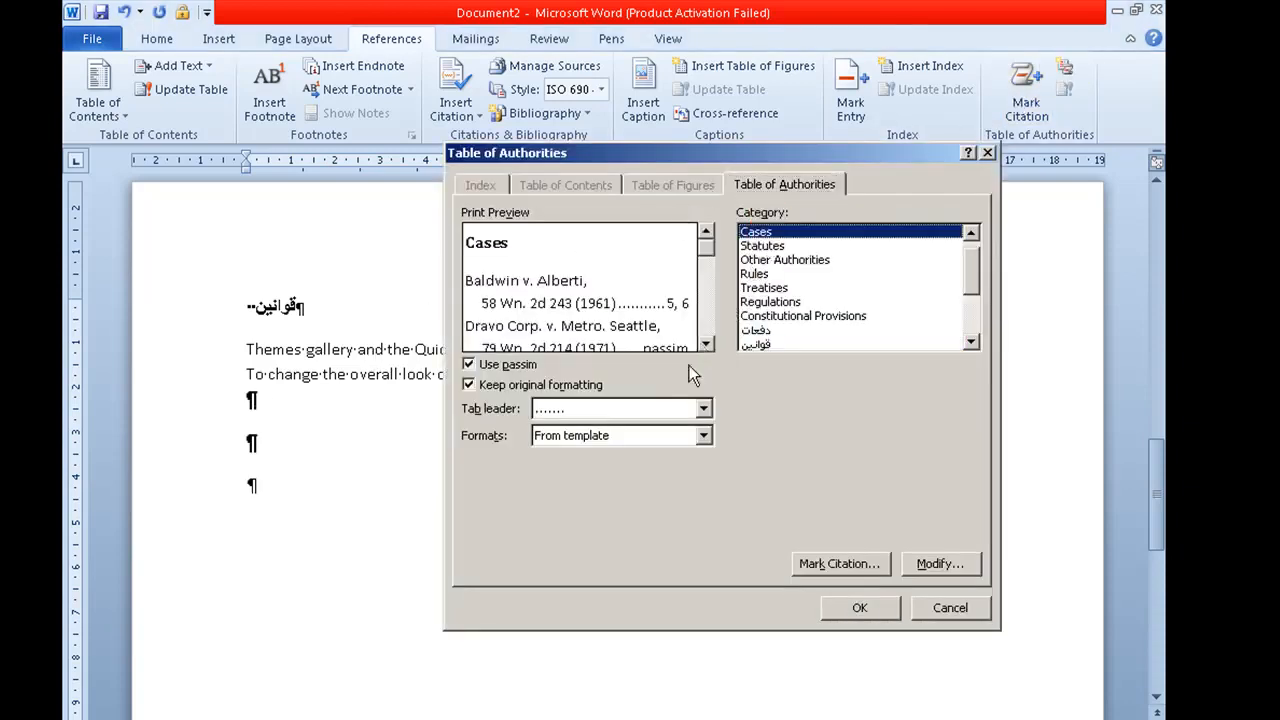
{"action": "left_click", "coordinate": [852, 607]}
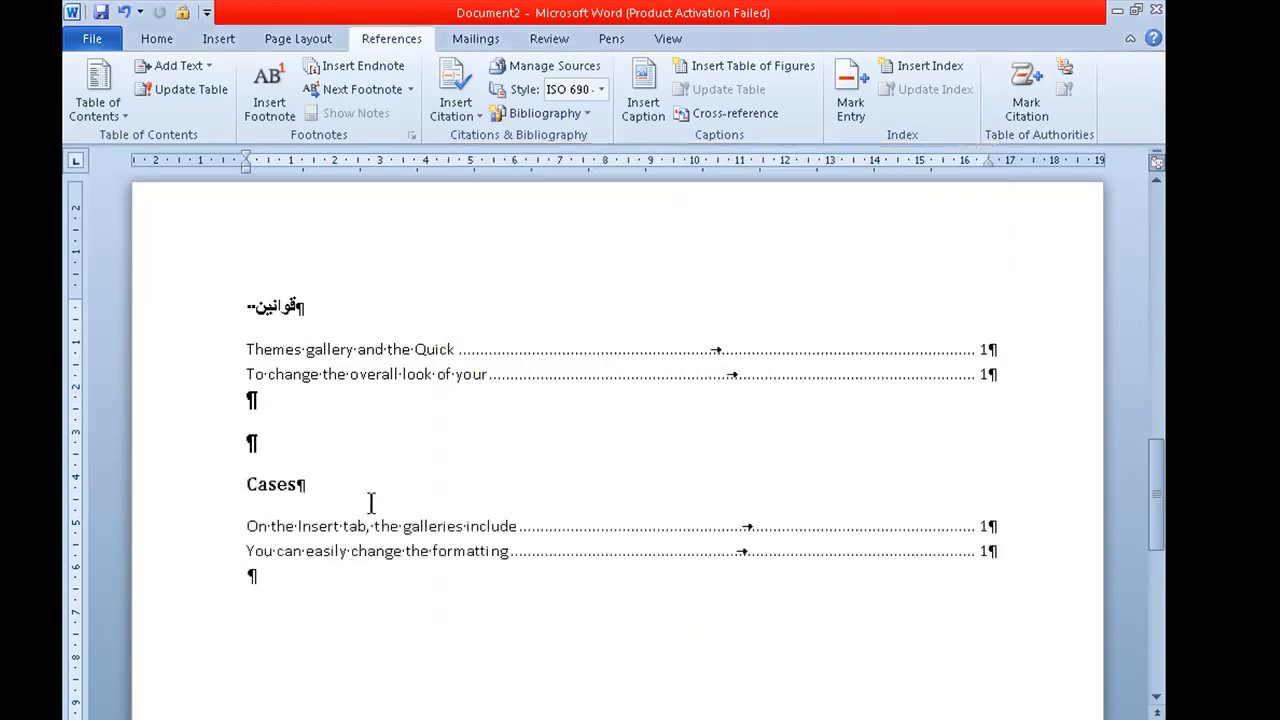
Step: Split the second paragraph of the unmarked text so "You can easily change the" stands on its own line
{"action": "scroll", "coordinate": [371, 503], "scroll_direction": "down", "scroll_amount": 15}
{"action": "scroll", "coordinate": [640, 510], "scroll_direction": "up", "scroll_amount": 3}
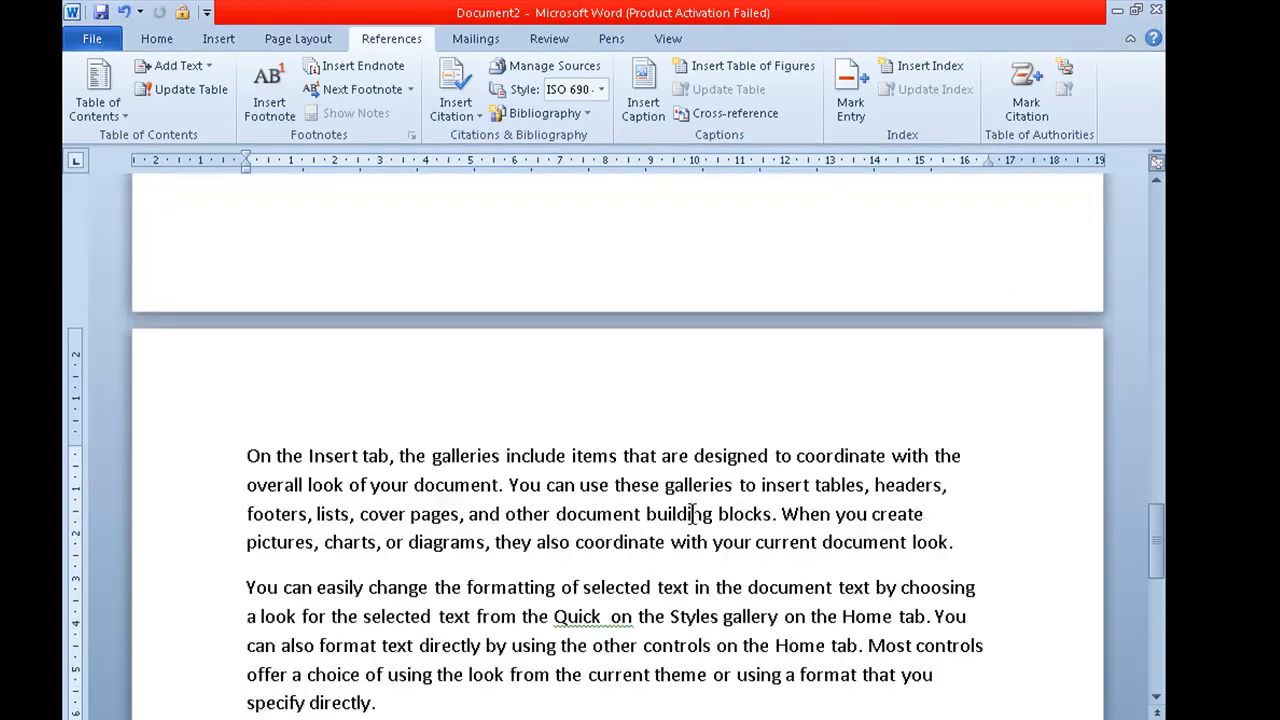
{"action": "scroll", "coordinate": [692, 515], "scroll_direction": "down", "scroll_amount": 1}
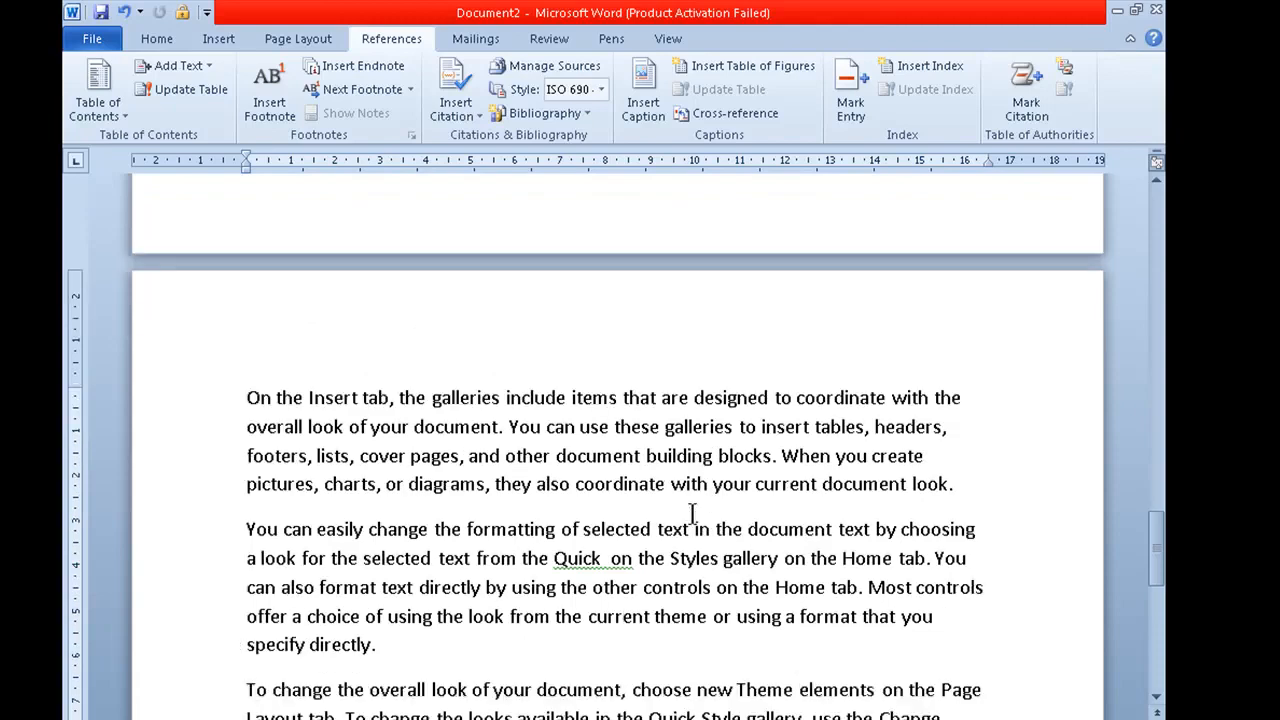
{"action": "left_click", "coordinate": [466, 530]}
{"action": "key", "text": "Return"}
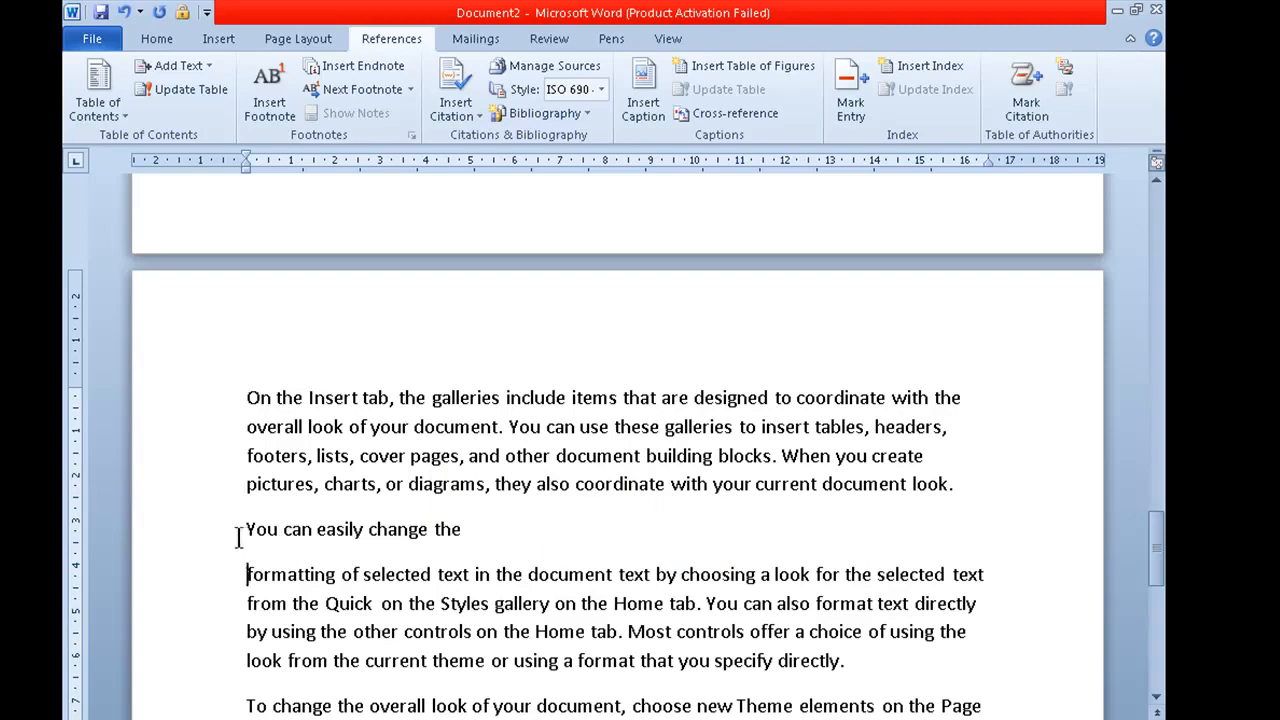
Step: Mark the line "You can easily change the" as a citation using the existing short citation "Themes gallery and the Quick"
{"action": "left_click_drag", "start_coordinate": [240, 537], "coordinate": [480, 531]}
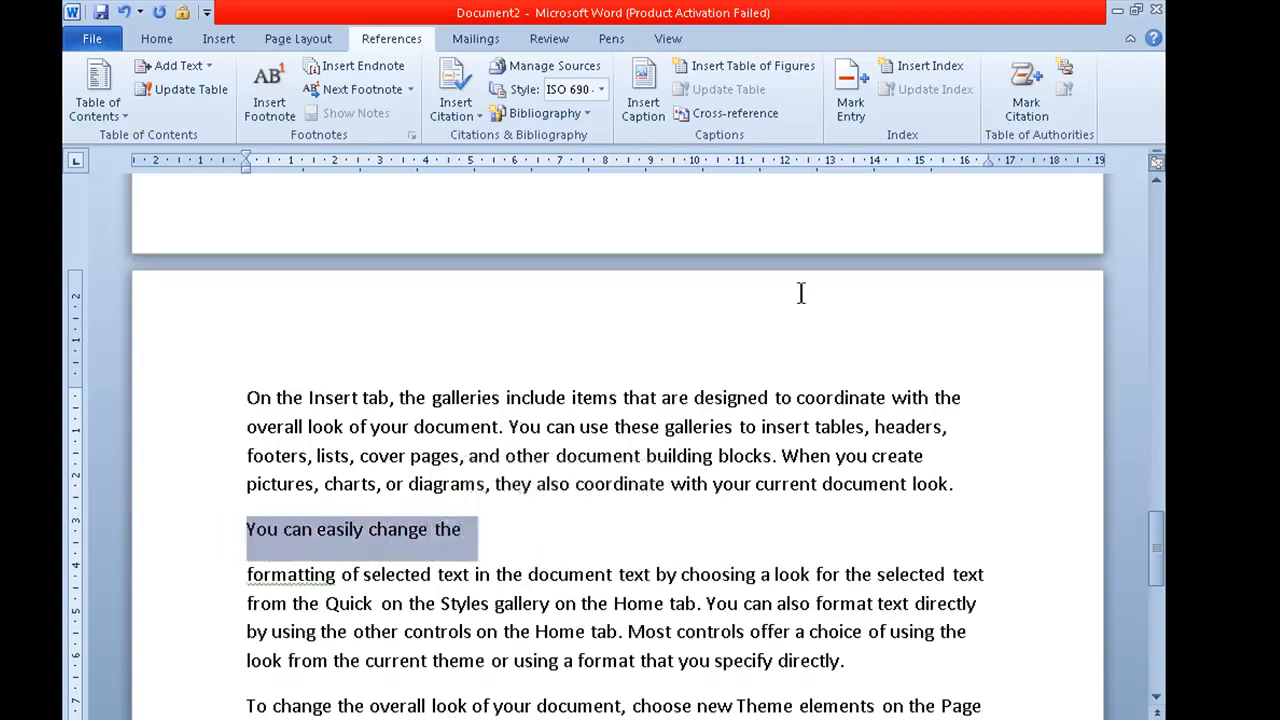
{"action": "left_click", "coordinate": [1026, 100]}
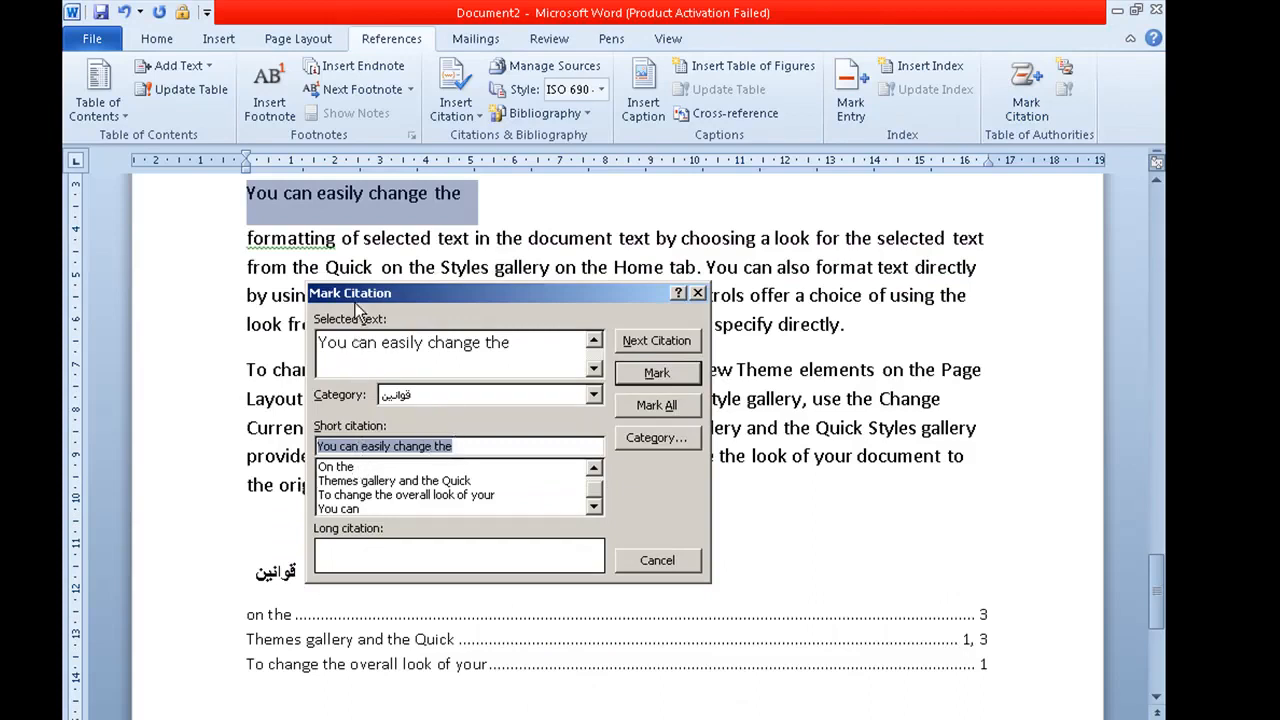
{"action": "left_click", "coordinate": [341, 484]}
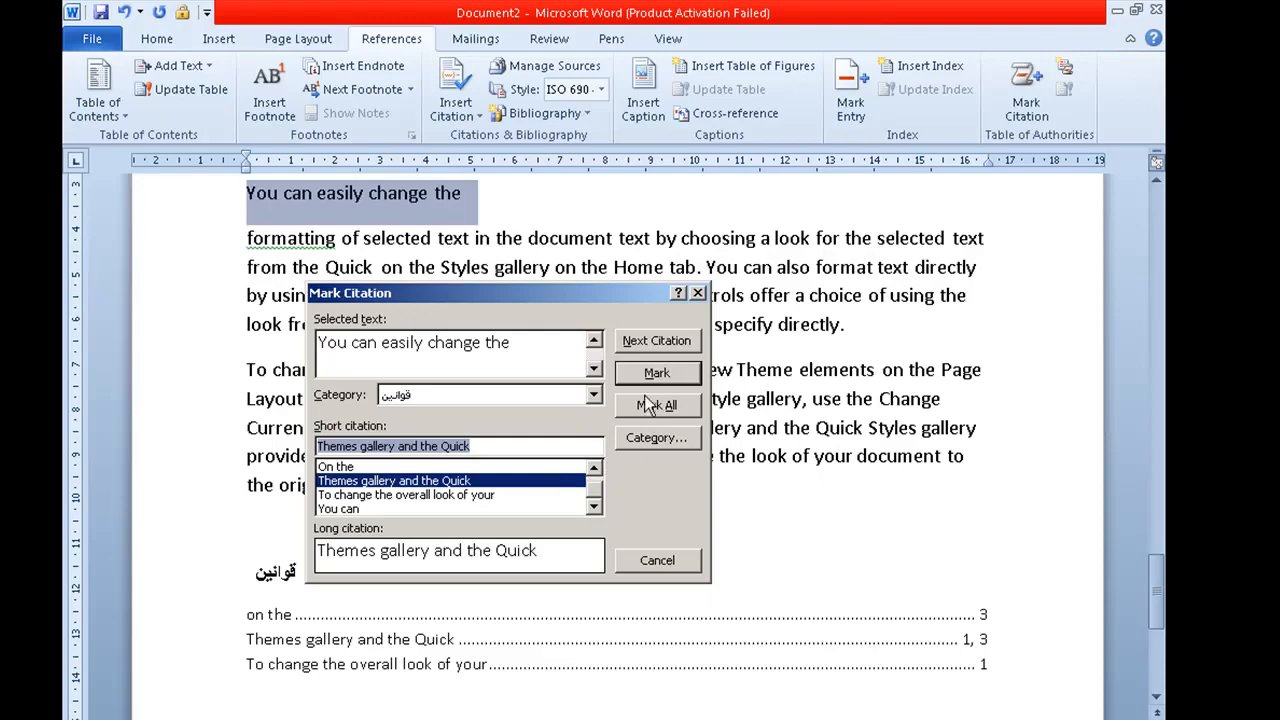
{"action": "left_click", "coordinate": [656, 373]}
{"action": "left_click", "coordinate": [652, 559]}
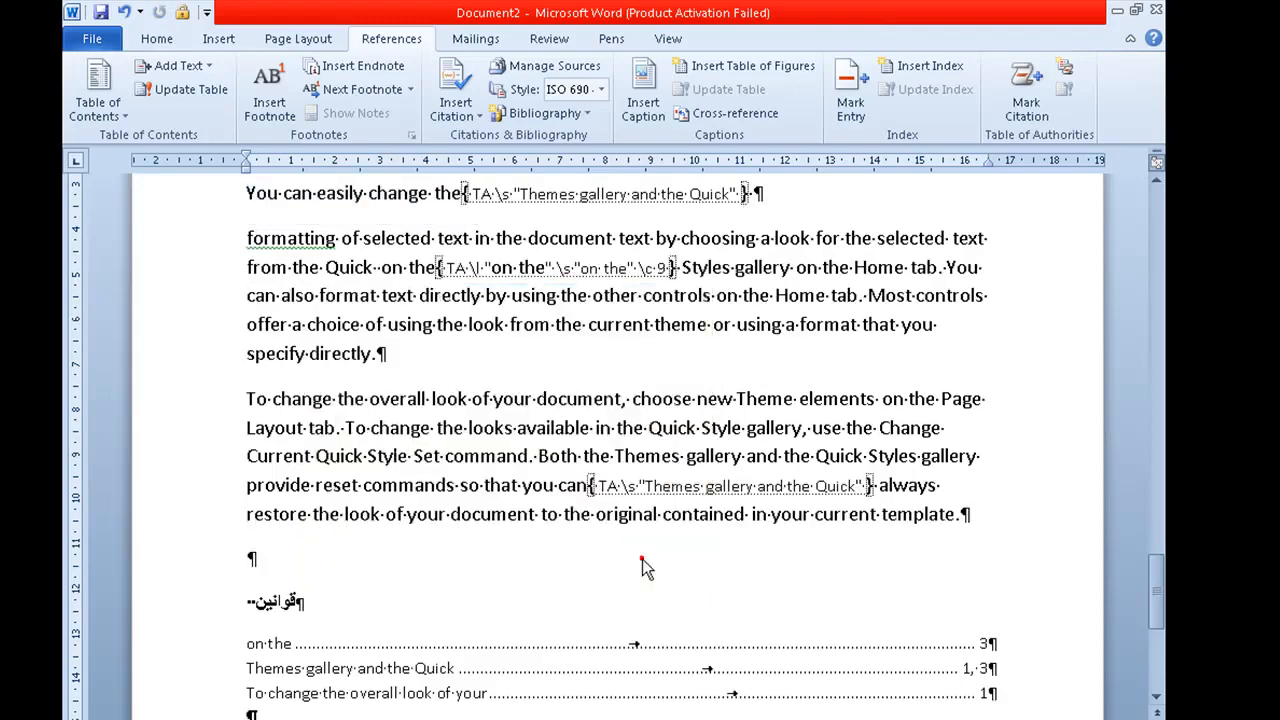
Step: Update the "قوانين" table of authorities below the text
{"action": "scroll", "coordinate": [586, 532], "scroll_direction": "down", "scroll_amount": 2}
{"action": "left_click", "coordinate": [459, 551]}
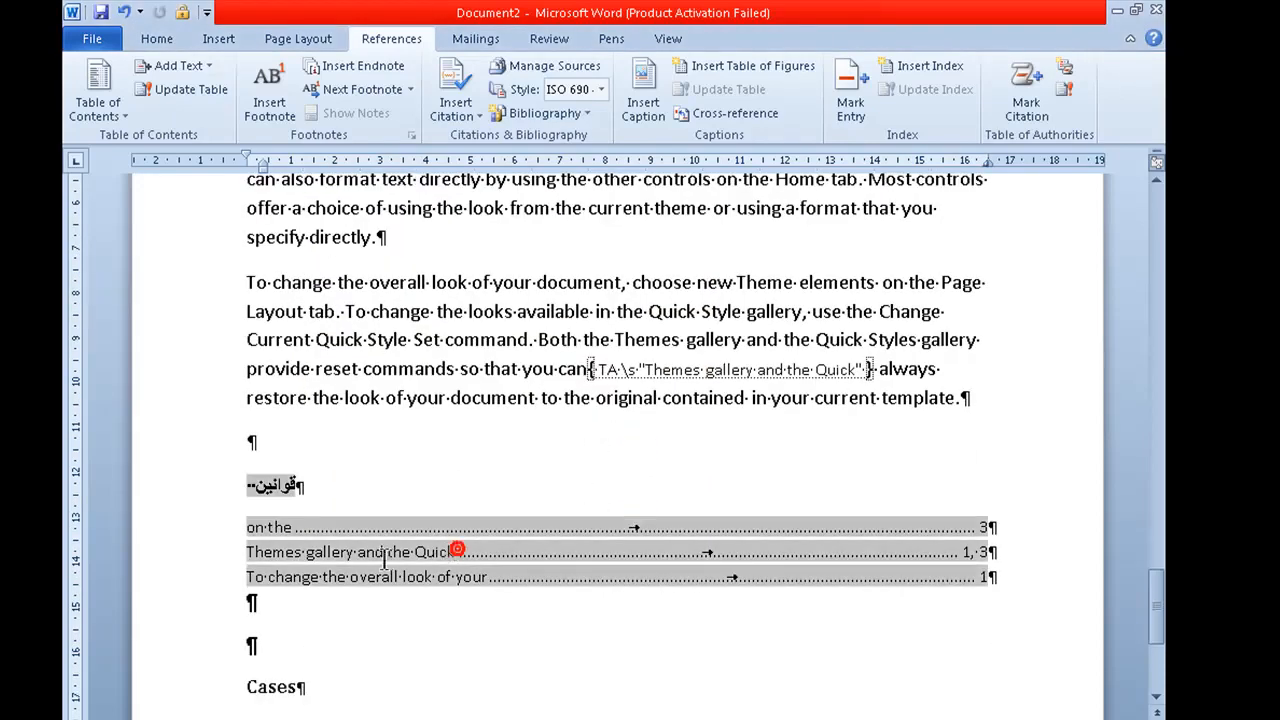
{"action": "left_click", "coordinate": [663, 600]}
{"action": "left_click", "coordinate": [600, 578]}
{"action": "left_click", "coordinate": [1068, 92]}
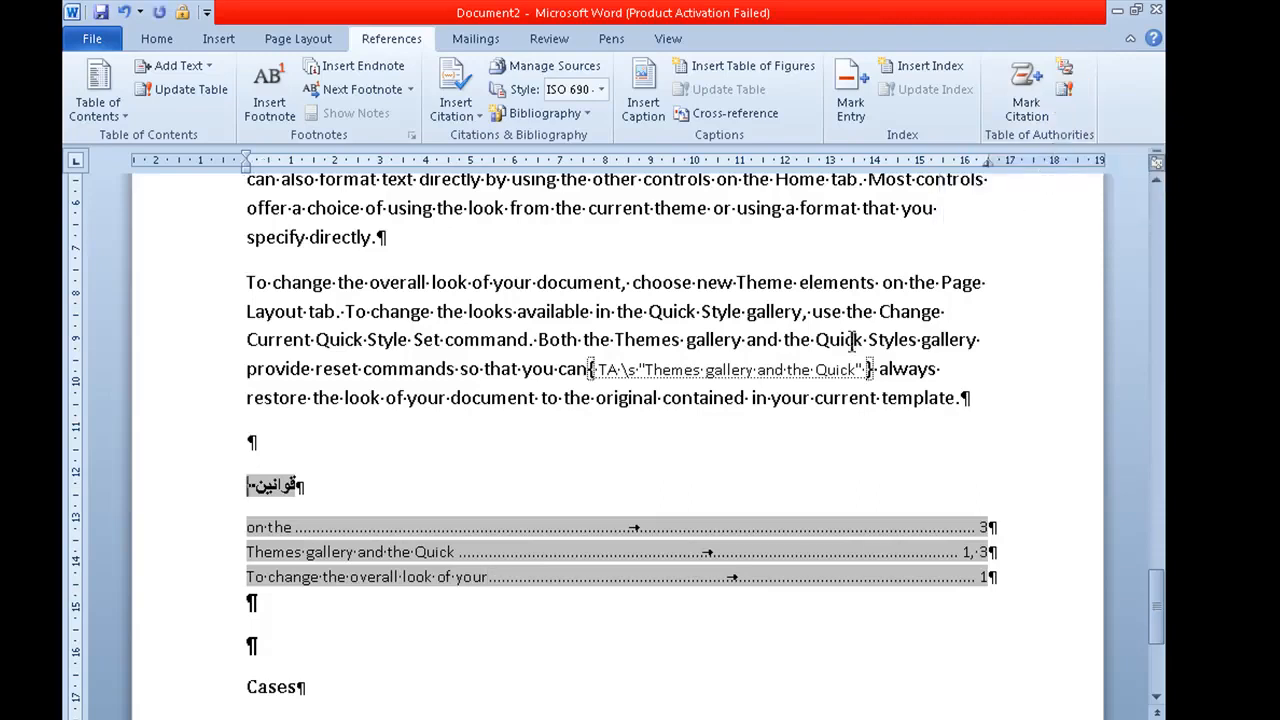
Step: Mark "original contained" as a citation using the existing short citation "Themes gallery and the Quick", and update the "قوانين" table of authorities
{"action": "scroll", "coordinate": [508, 506], "scroll_direction": "down", "scroll_amount": 1}
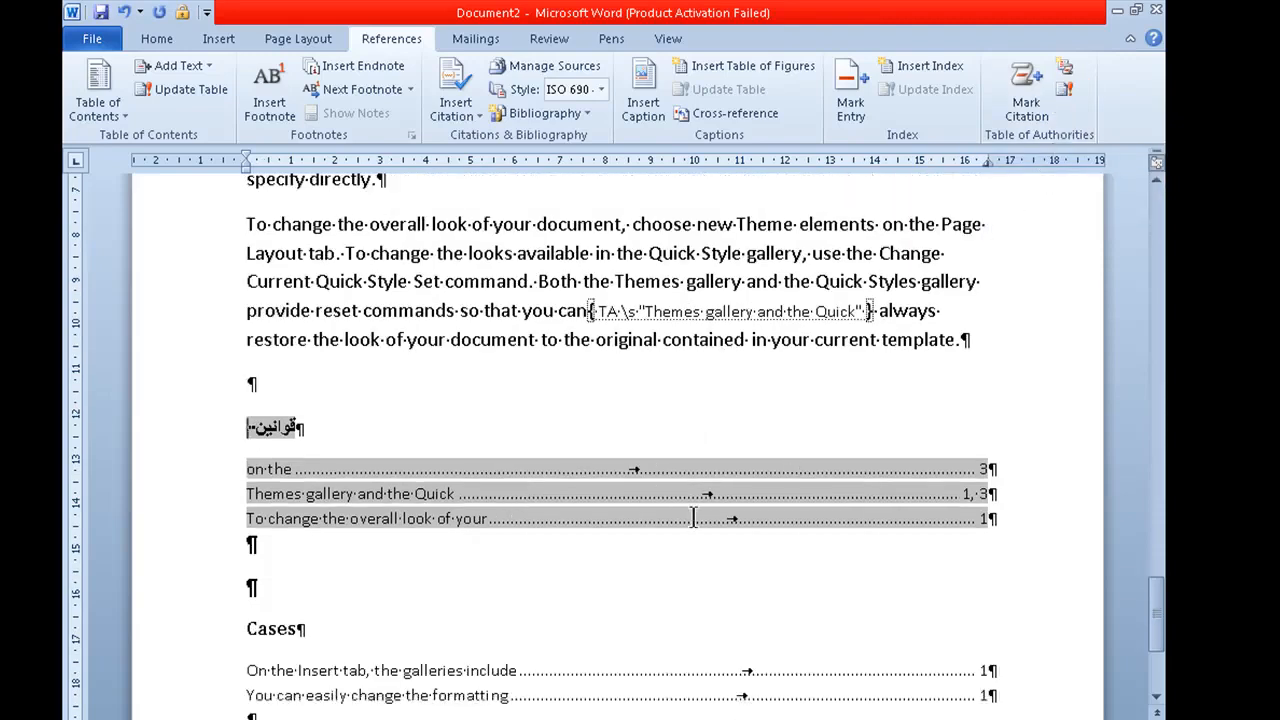
{"action": "left_click", "coordinate": [598, 343]}
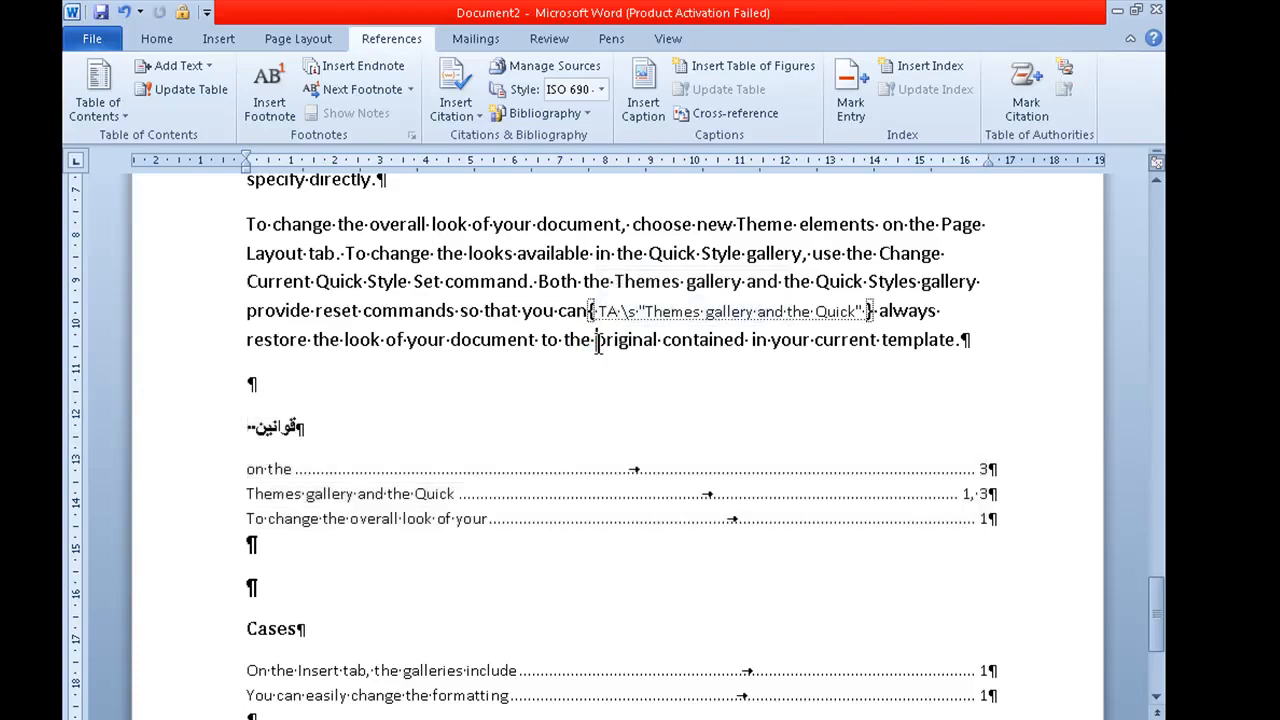
{"action": "left_click_drag", "start_coordinate": [597, 343], "coordinate": [748, 345]}
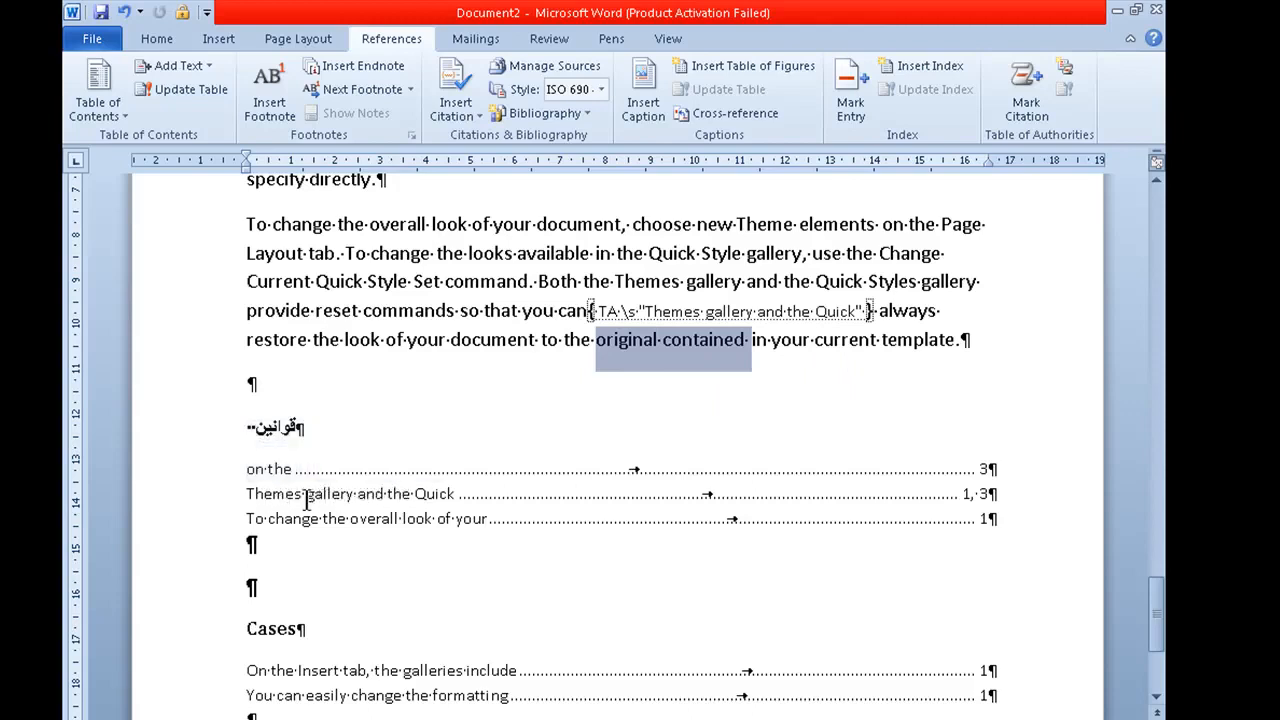
{"action": "left_click", "coordinate": [1026, 95]}
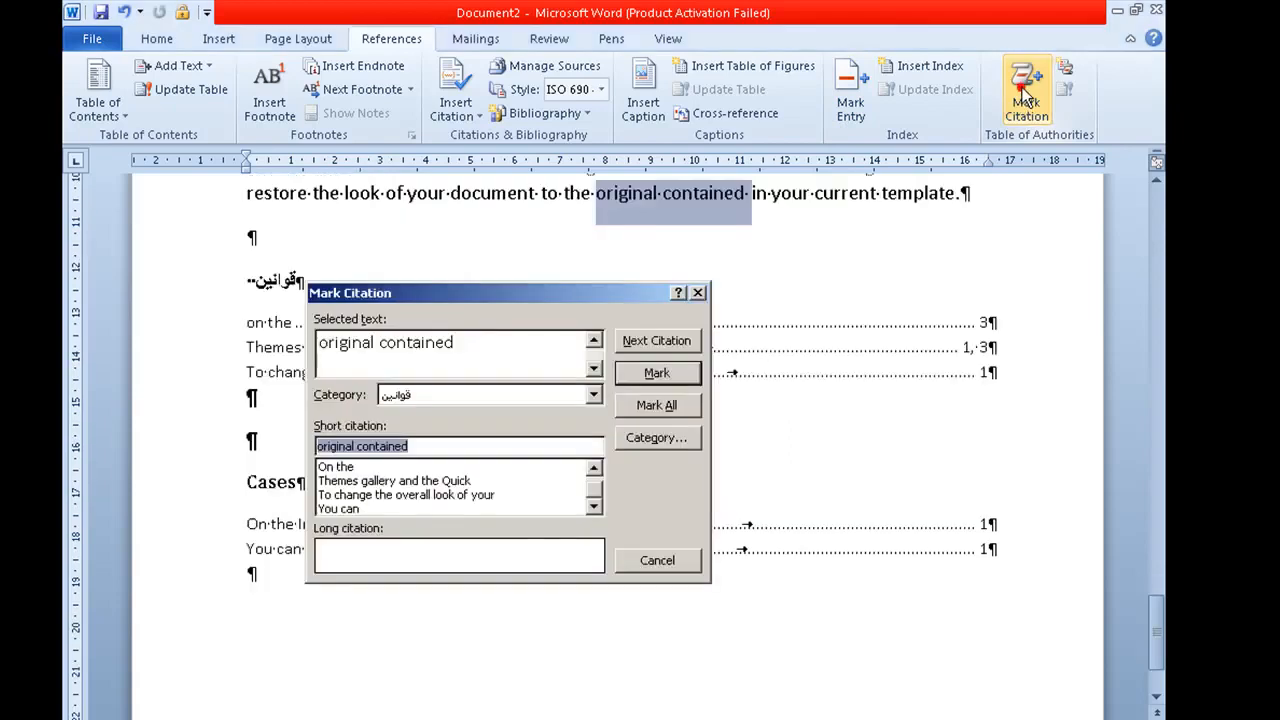
{"action": "left_click", "coordinate": [388, 481]}
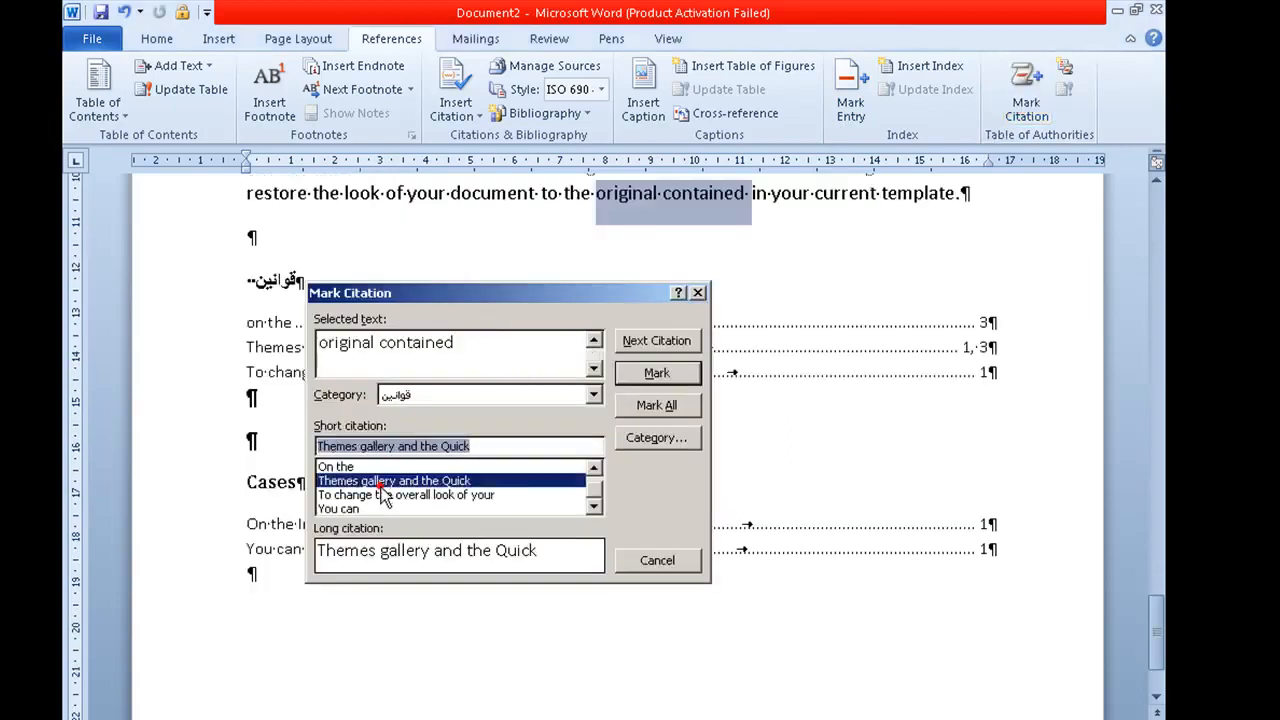
{"action": "left_click", "coordinate": [656, 374]}
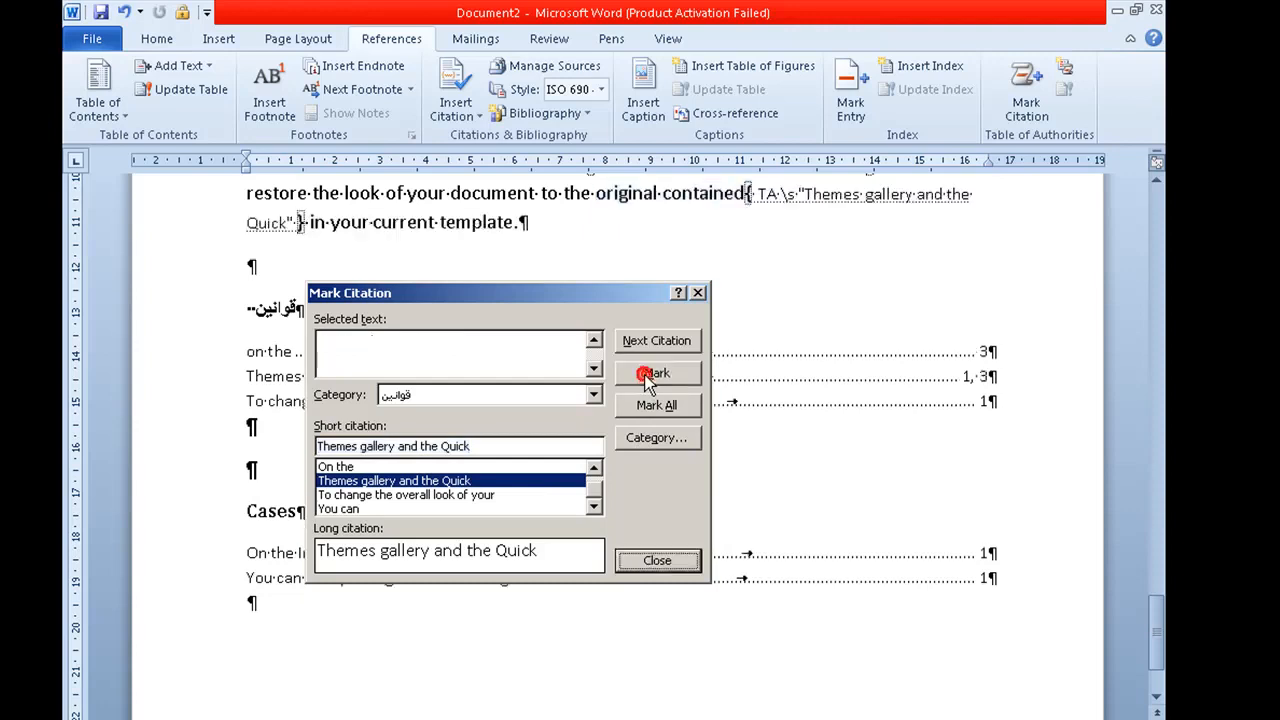
{"action": "left_click", "coordinate": [666, 562]}
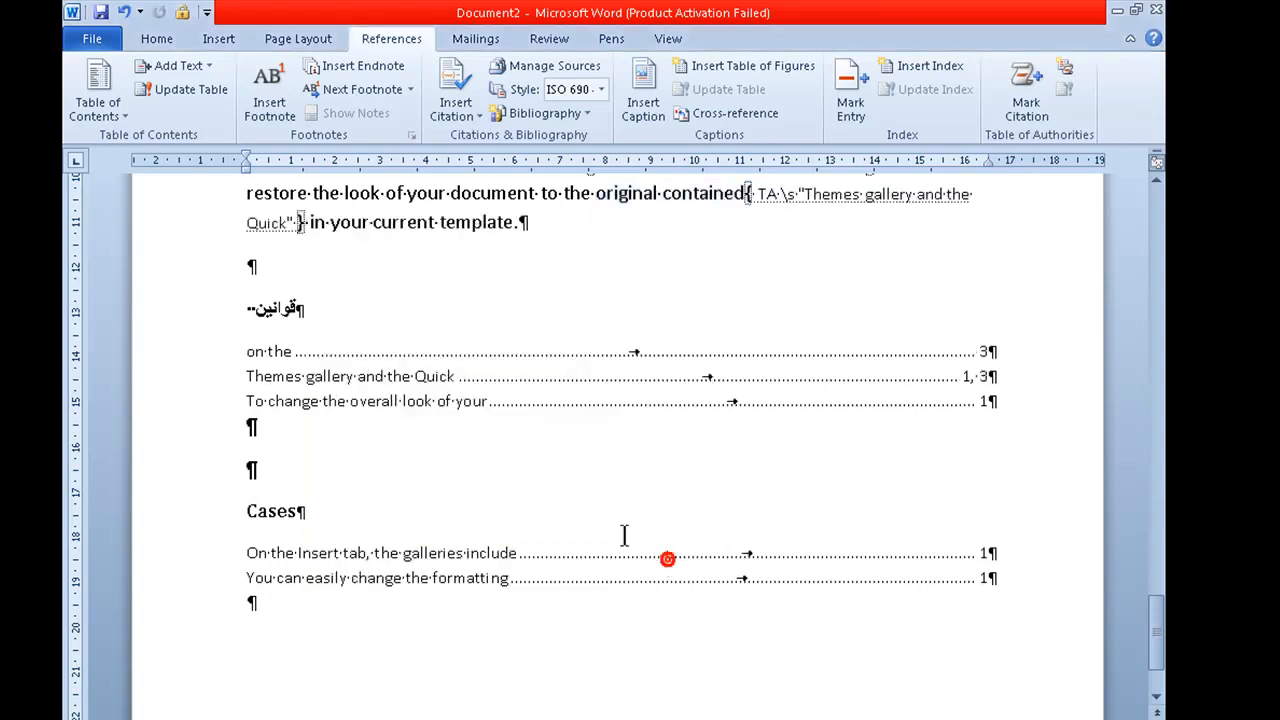
{"action": "left_click", "coordinate": [411, 405]}
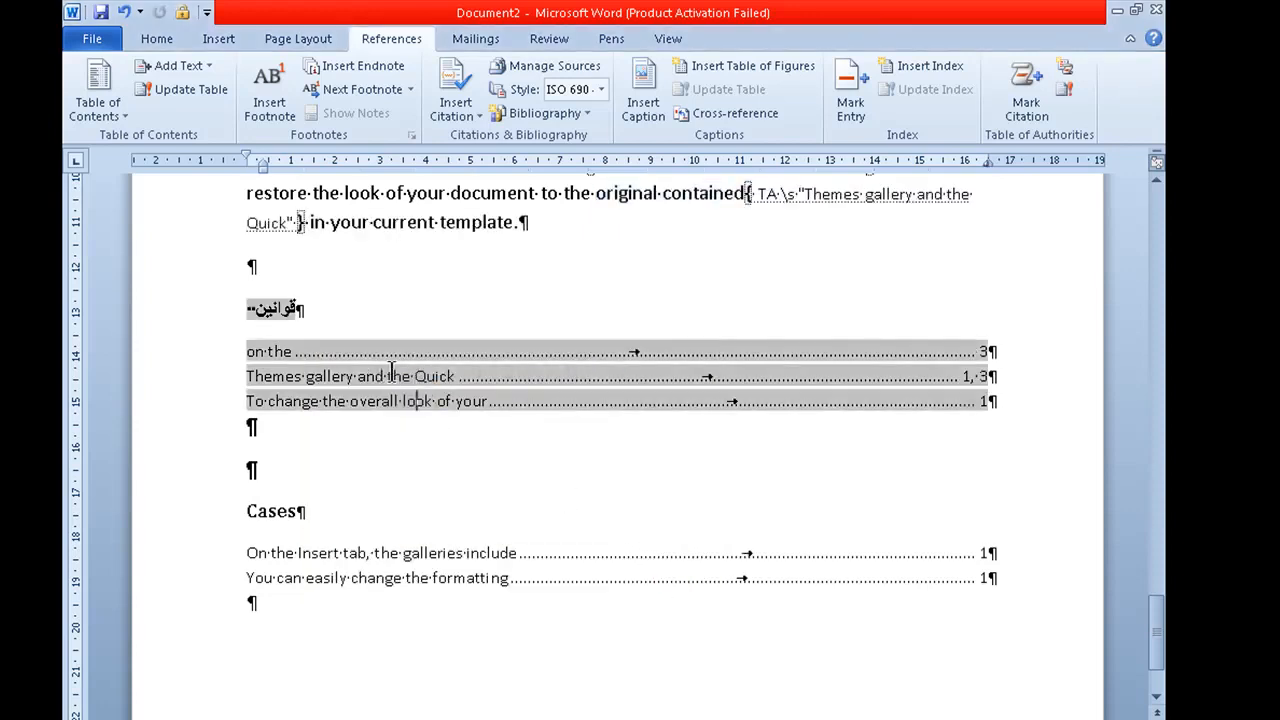
{"action": "left_click", "coordinate": [1064, 92]}
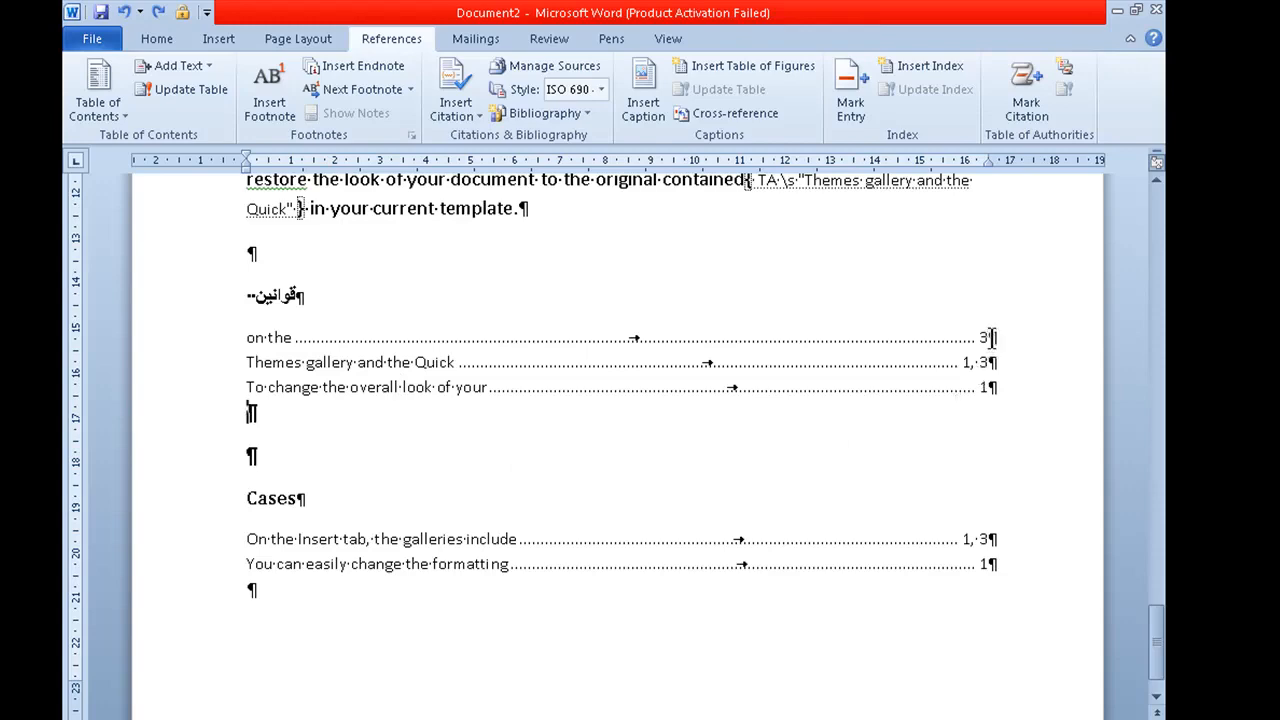
Step: Undo the recent paragraph breaks and the "On the" and "You can" citation marks in the paragraph above the tables
{"action": "scroll", "coordinate": [641, 545], "scroll_direction": "up", "scroll_amount": 2}
{"action": "scroll", "coordinate": [437, 466], "scroll_direction": "up", "scroll_amount": 2}
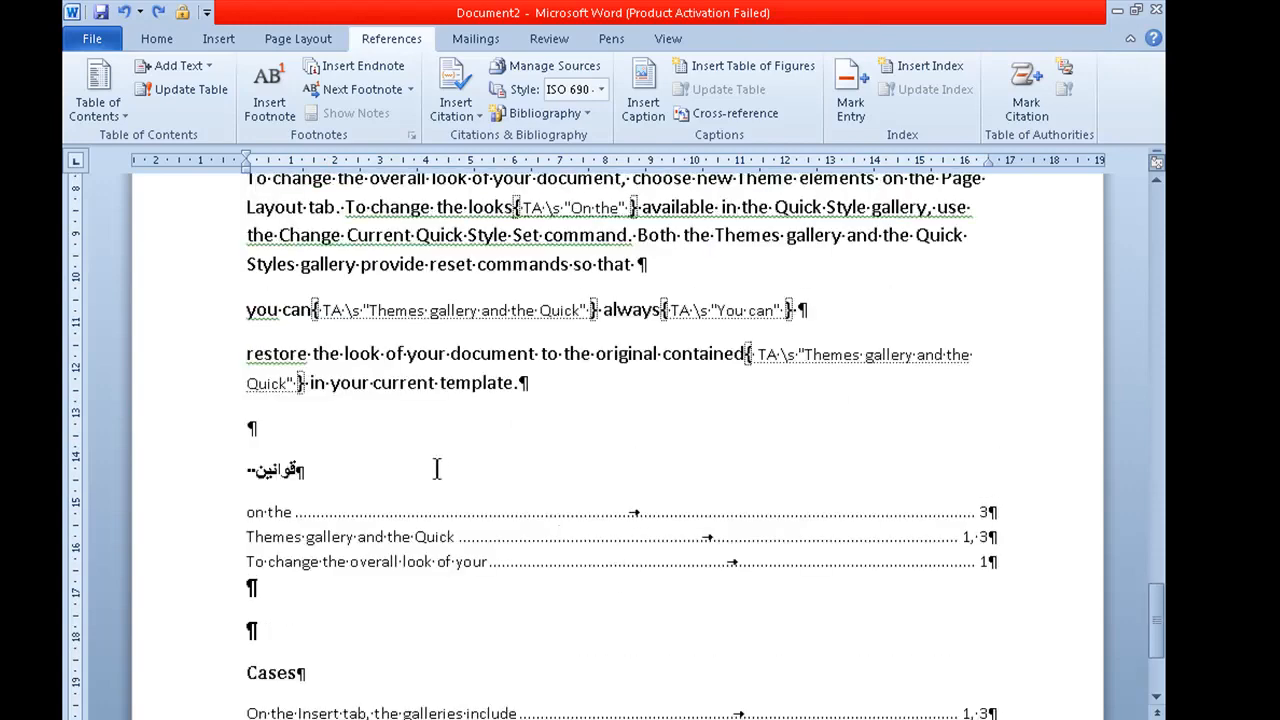
{"action": "key", "text": "ctrl+z"}
{"action": "key", "text": "ctrl+z"}
{"action": "key", "text": "ctrl+z"}
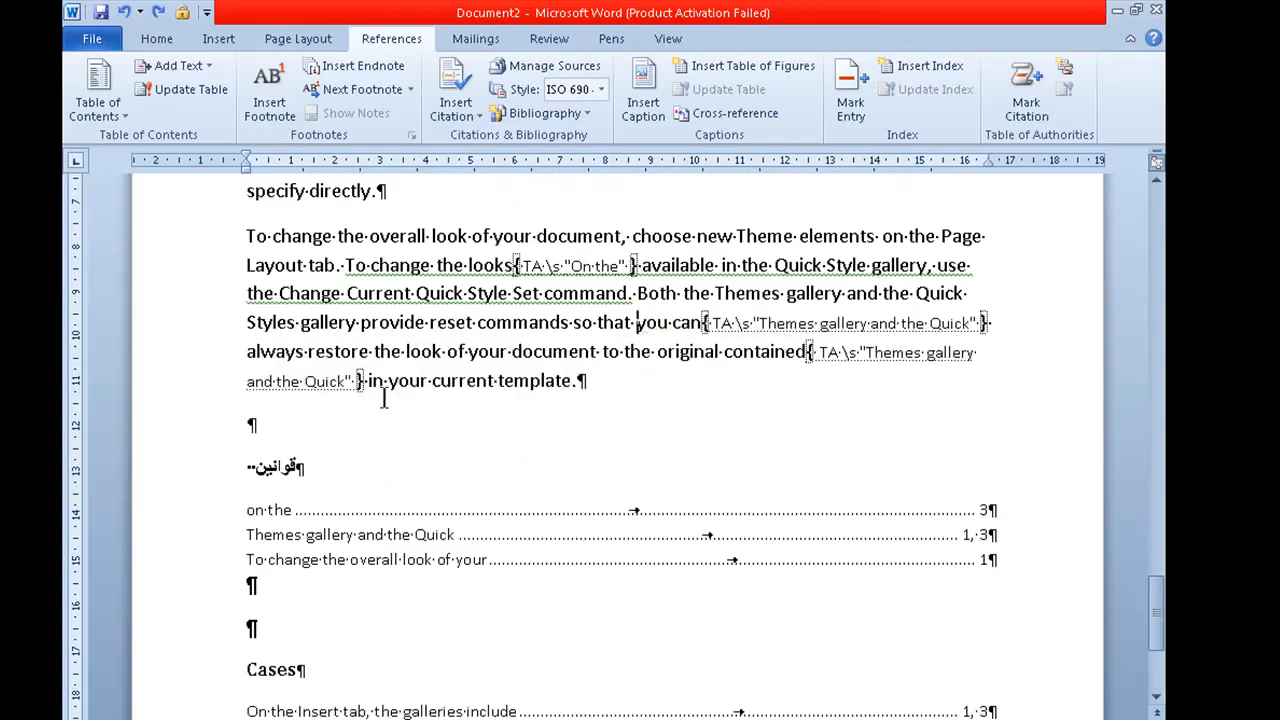
{"action": "key", "text": "Return"}
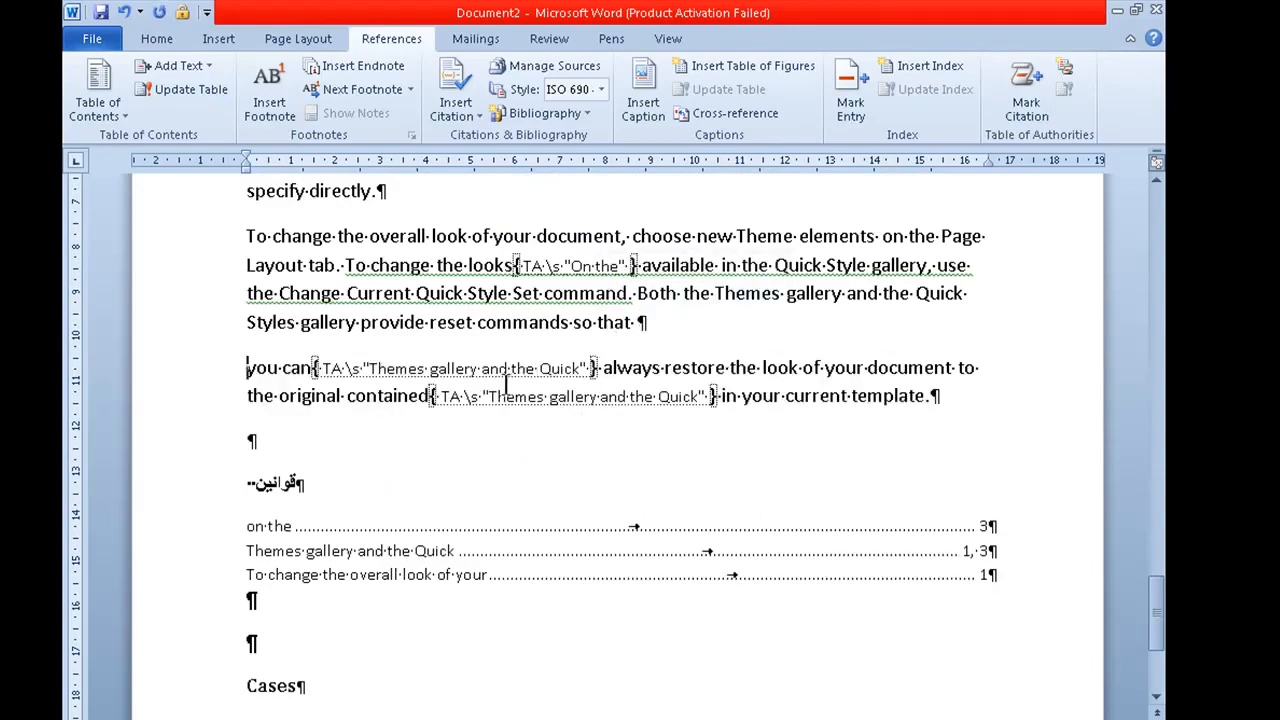
{"action": "key", "text": "ctrl+z"}
{"action": "key", "text": "ctrl+z"}
{"action": "key", "text": "ctrl+z"}
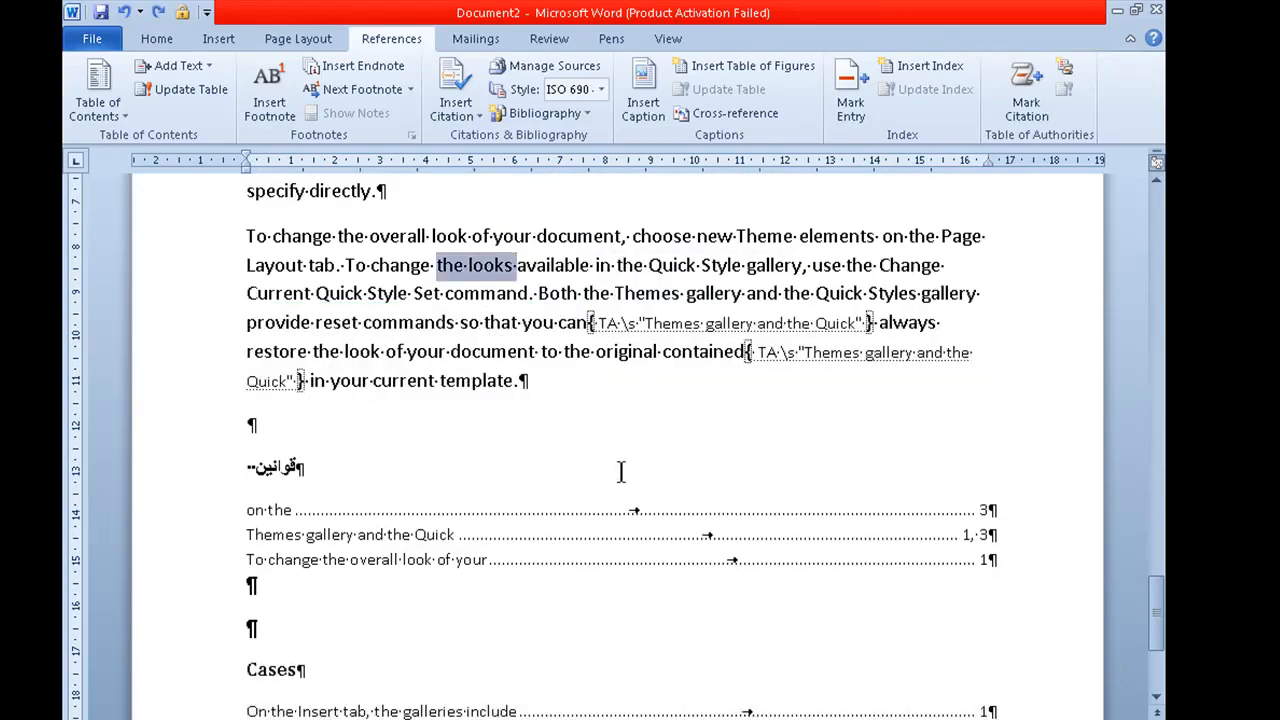
Step: Add the line "You can add this case" after "Both the" and mark it under Cases with the existing short citation "You can"
{"action": "left_click", "coordinate": [517, 376]}
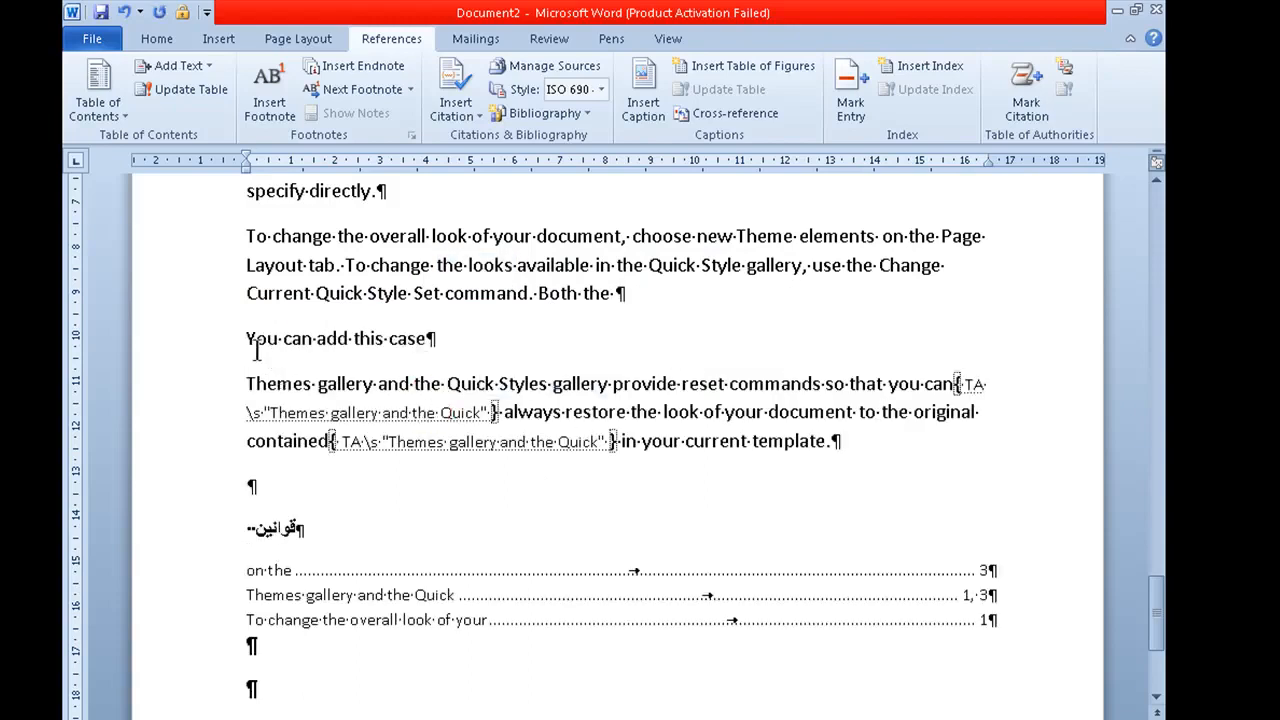
{"action": "scroll", "coordinate": [436, 396], "scroll_direction": "down", "scroll_amount": 1}
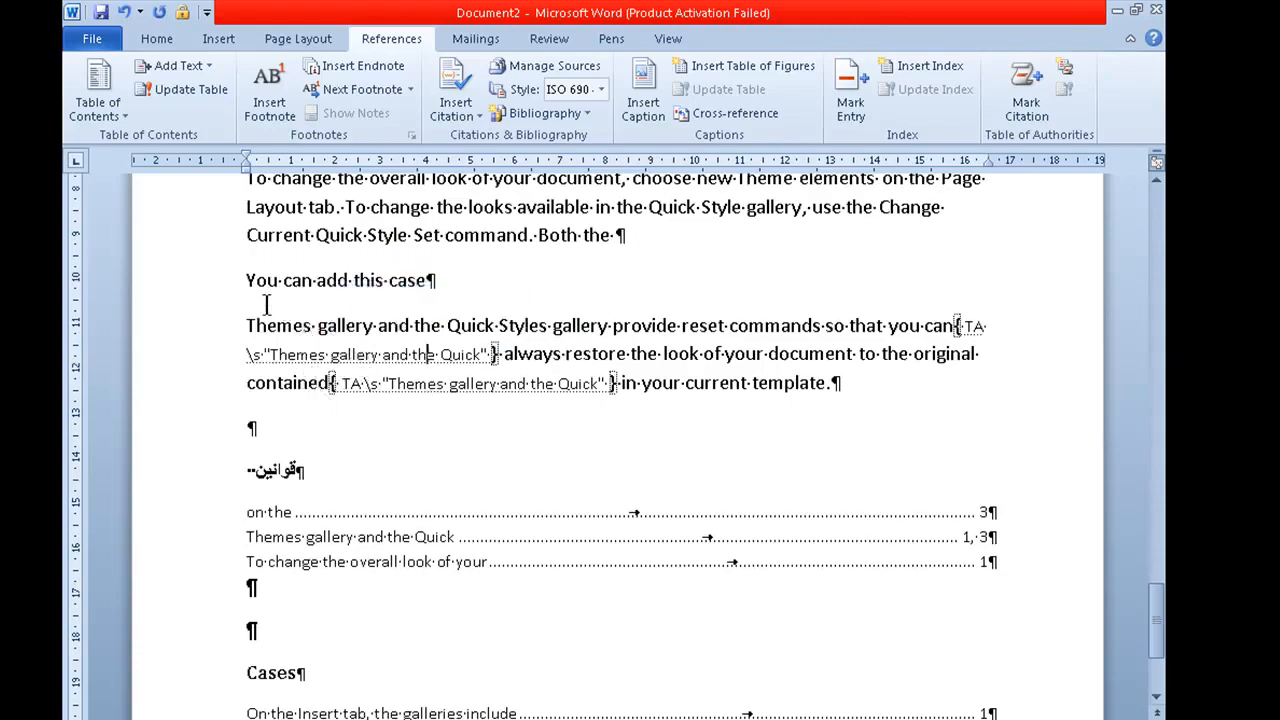
{"action": "left_click_drag", "start_coordinate": [247, 282], "coordinate": [460, 288]}
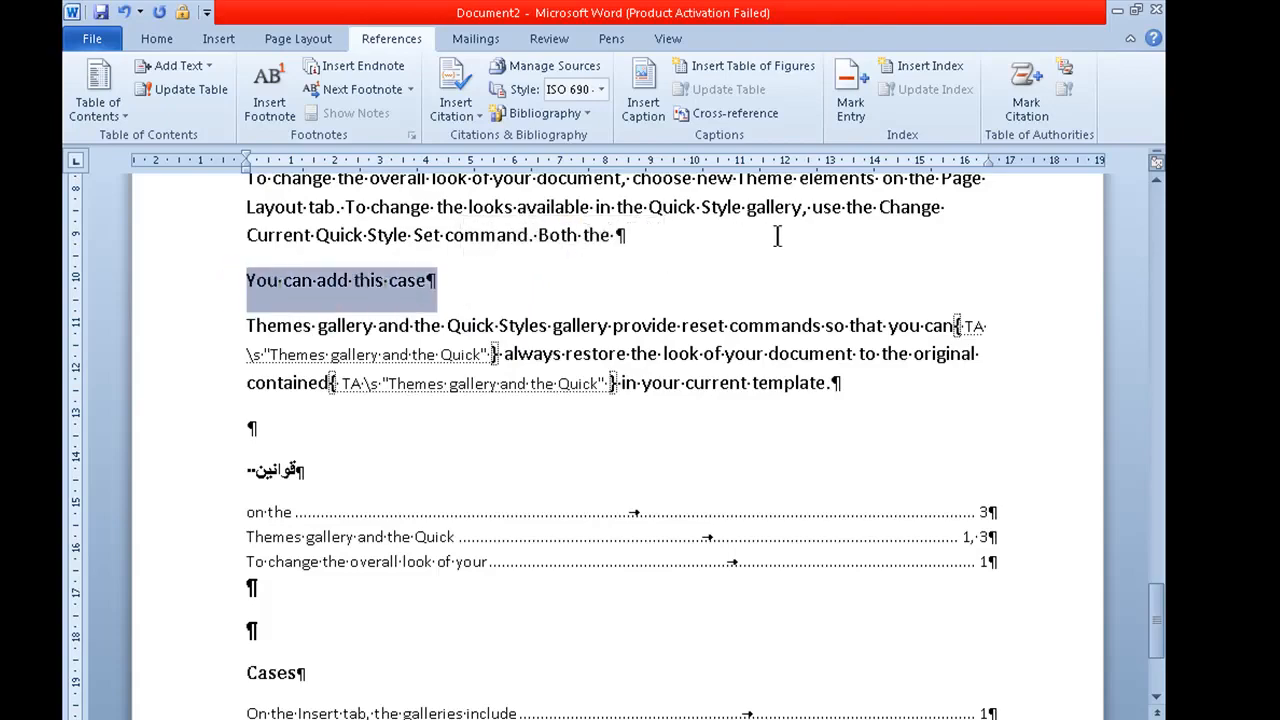
{"action": "left_click", "coordinate": [1019, 92]}
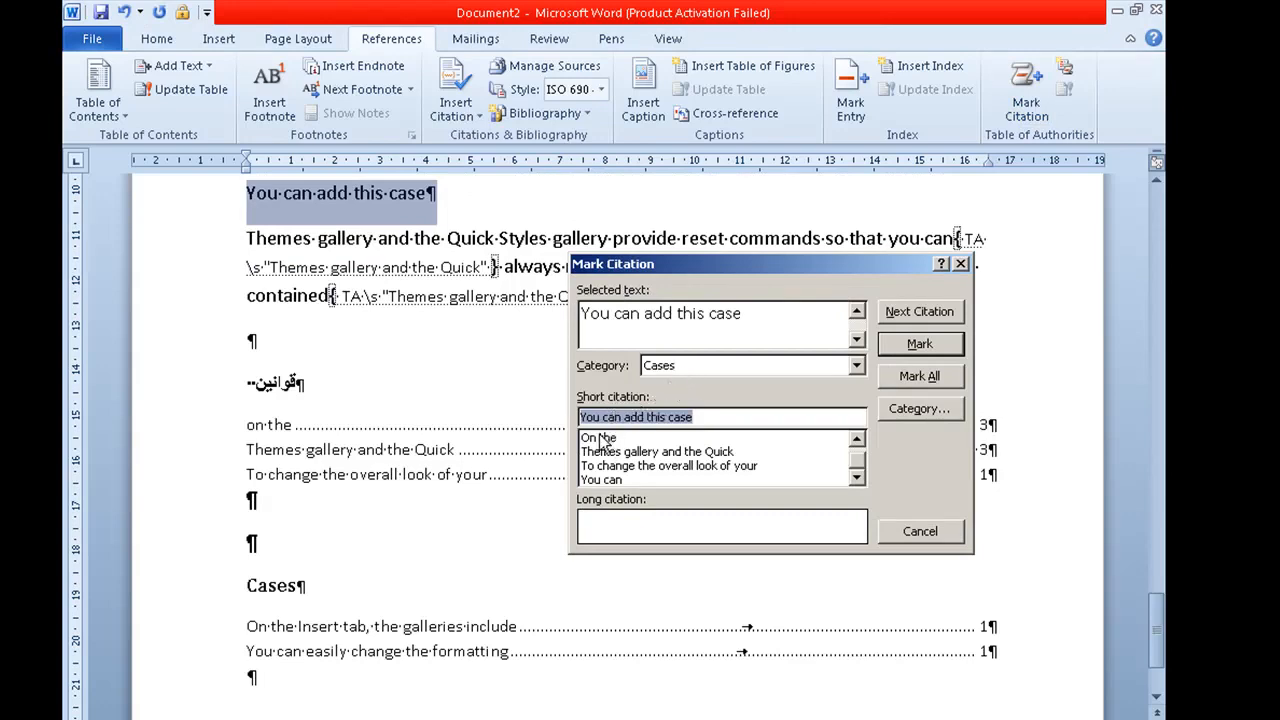
{"action": "left_click", "coordinate": [597, 479]}
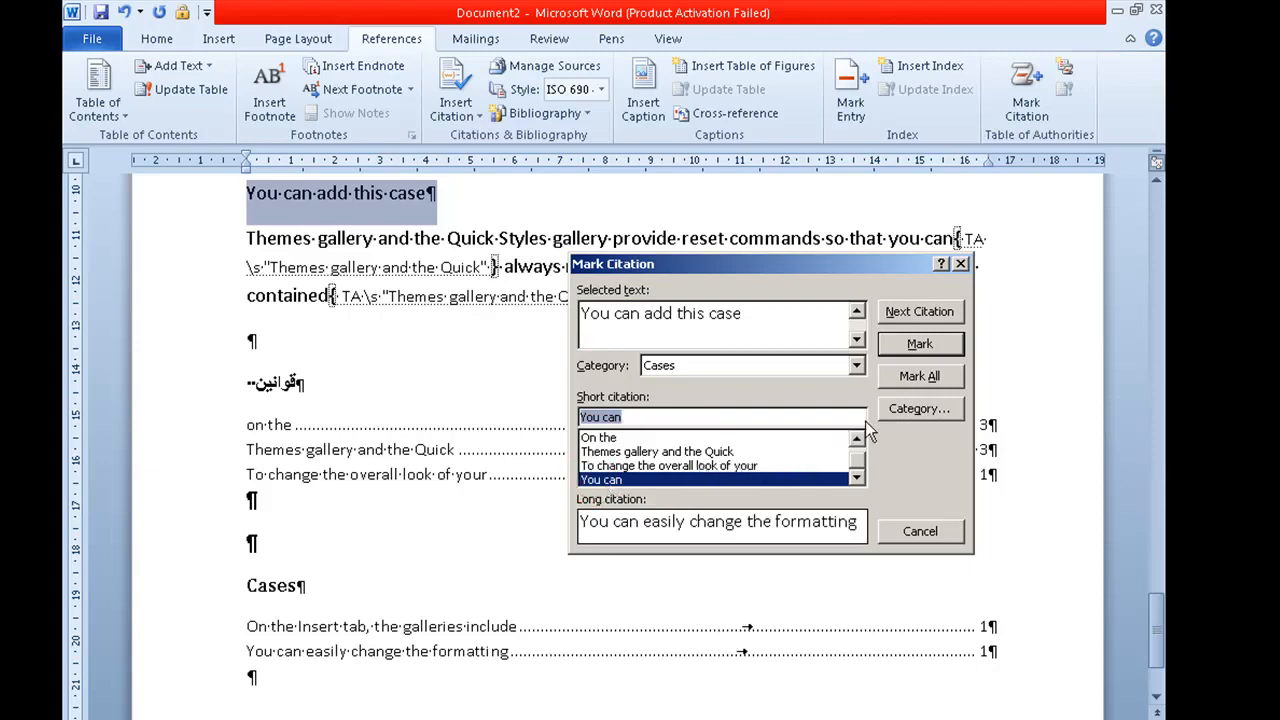
{"action": "left_click", "coordinate": [897, 345]}
{"action": "left_click", "coordinate": [910, 531]}
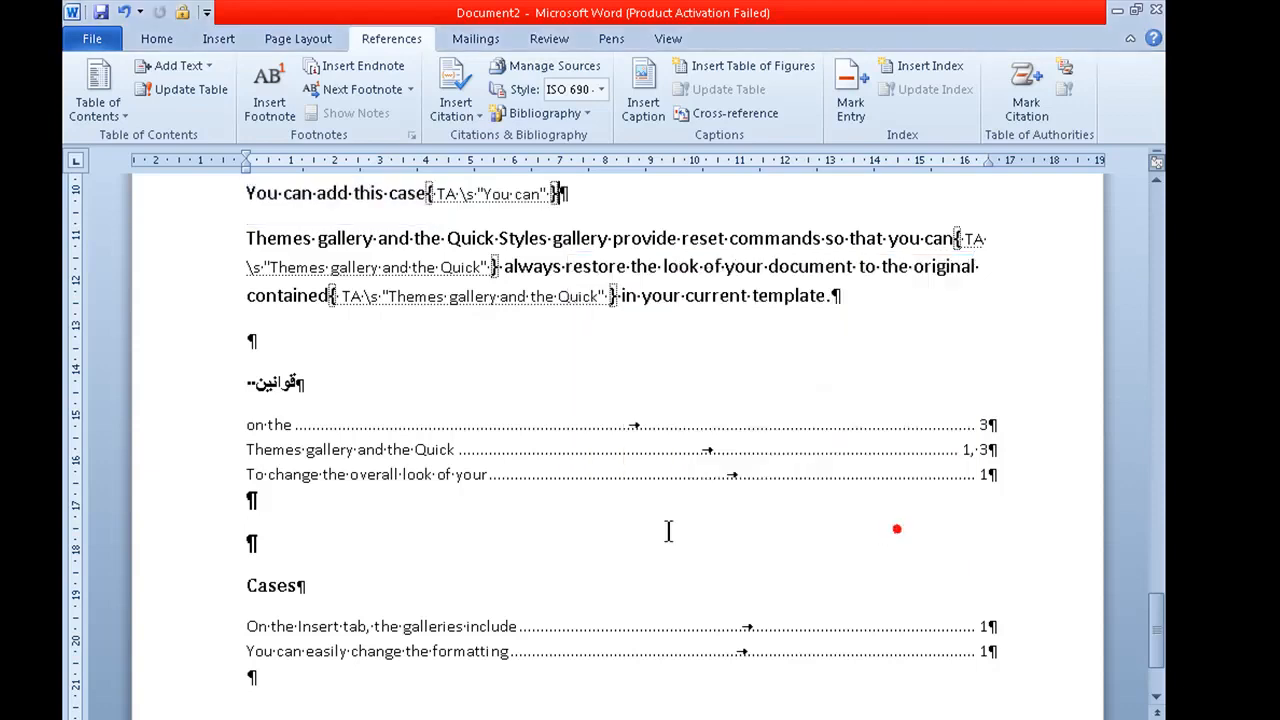
Step: Update the Cases table of authorities at the end of the document
{"action": "scroll", "coordinate": [383, 511], "scroll_direction": "down", "scroll_amount": 1}
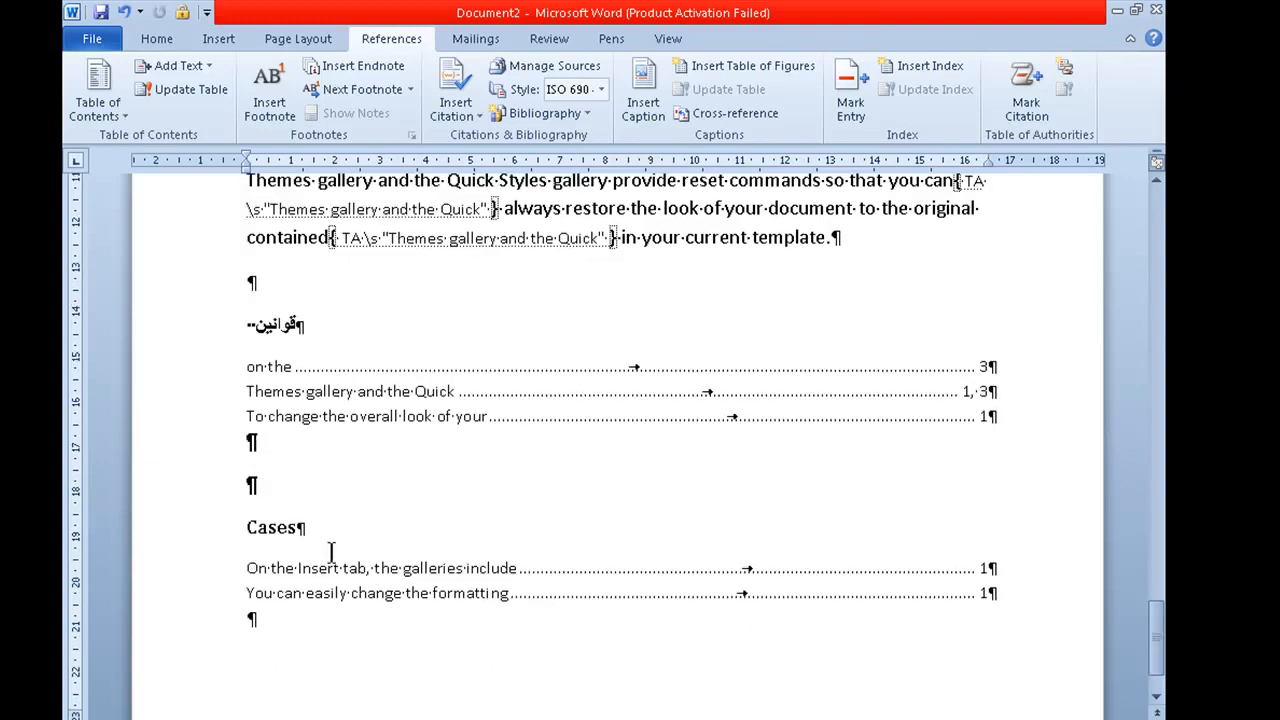
{"action": "left_click", "coordinate": [329, 568]}
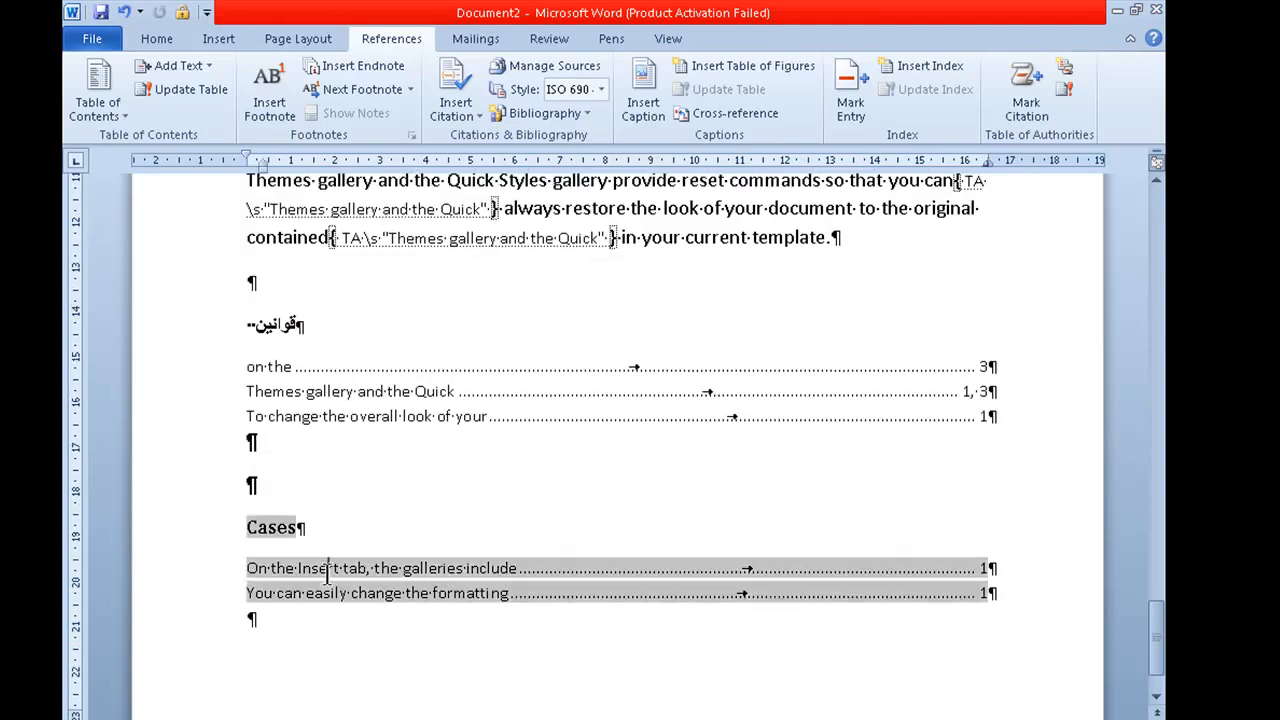
{"action": "left_click", "coordinate": [1064, 91]}
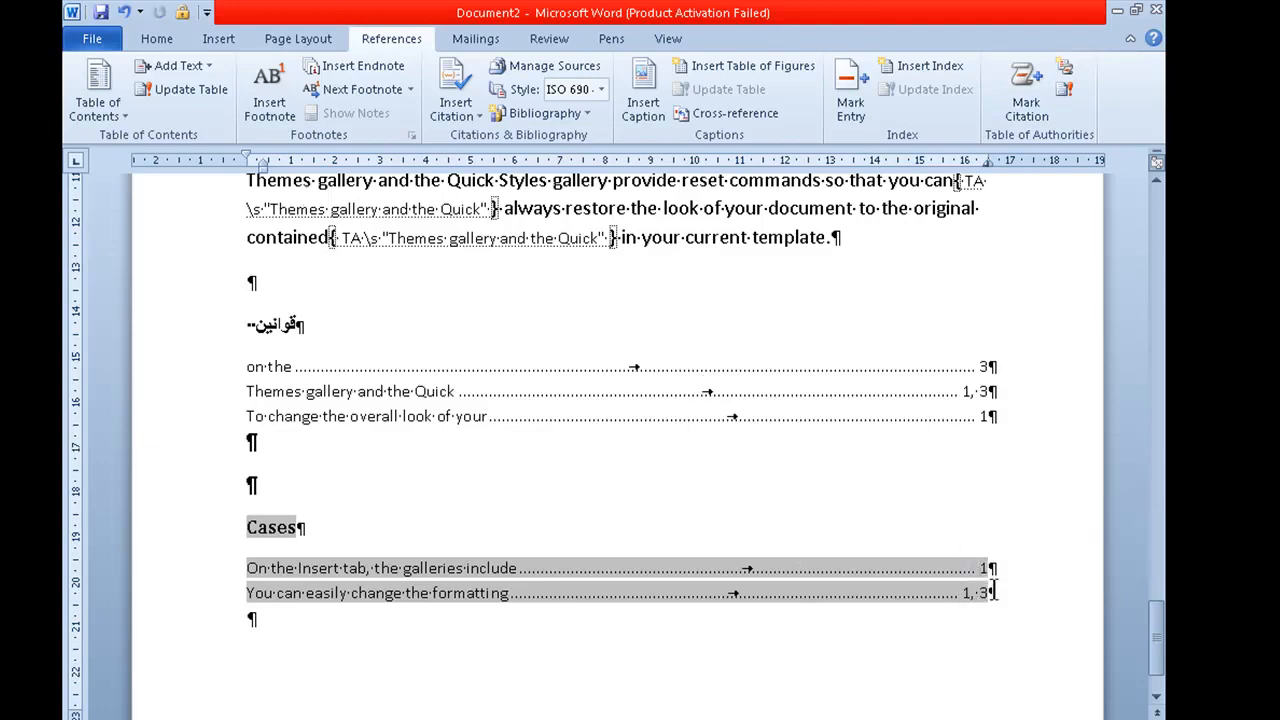
{"action": "left_click", "coordinate": [597, 582]}
Step: Hide the formatting marks and citation fields to view the clean text, and show them again
{"action": "scroll", "coordinate": [571, 486], "scroll_direction": "up", "scroll_amount": 2}
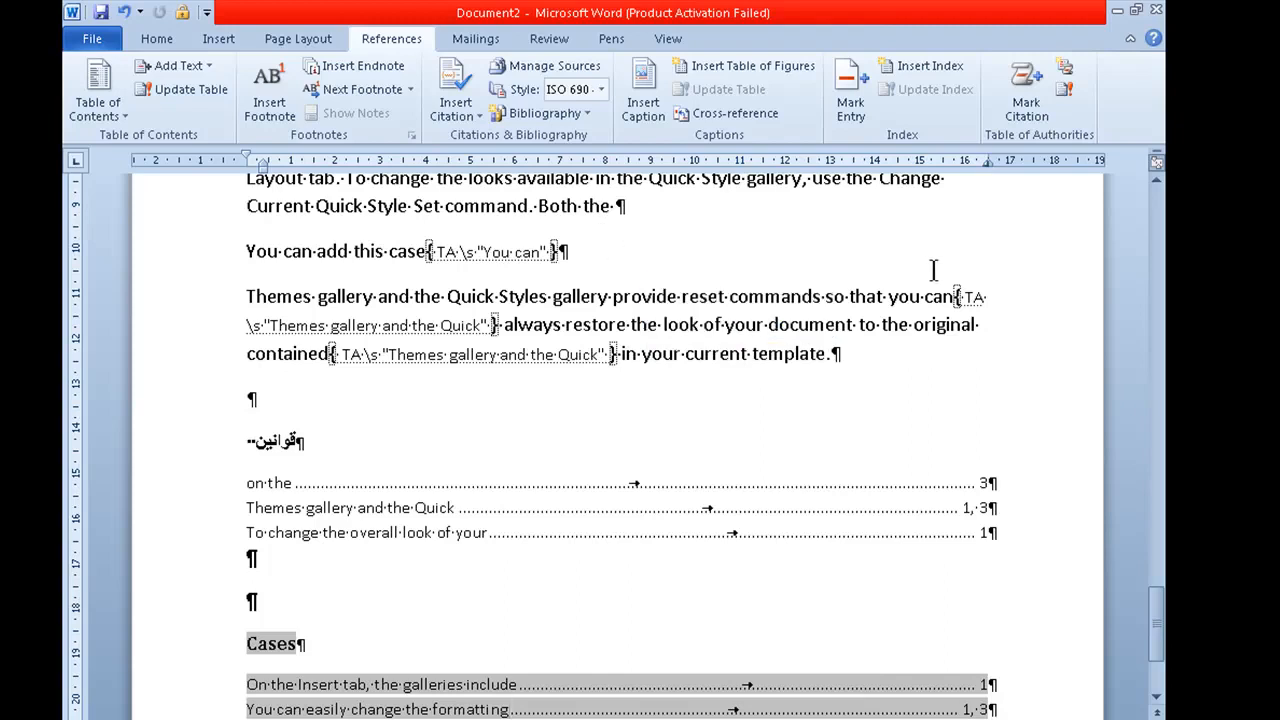
{"action": "key", "text": "ctrl+shift+8"}
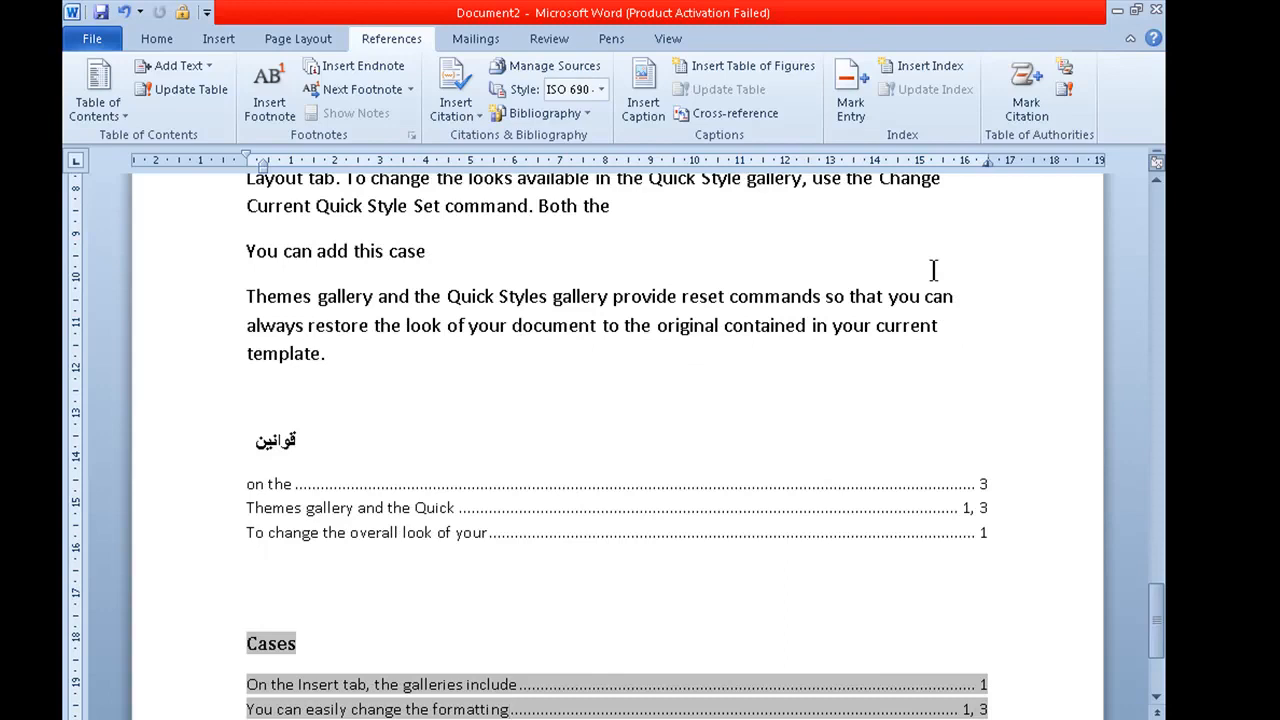
{"action": "key", "text": "ctrl+shift+8"}
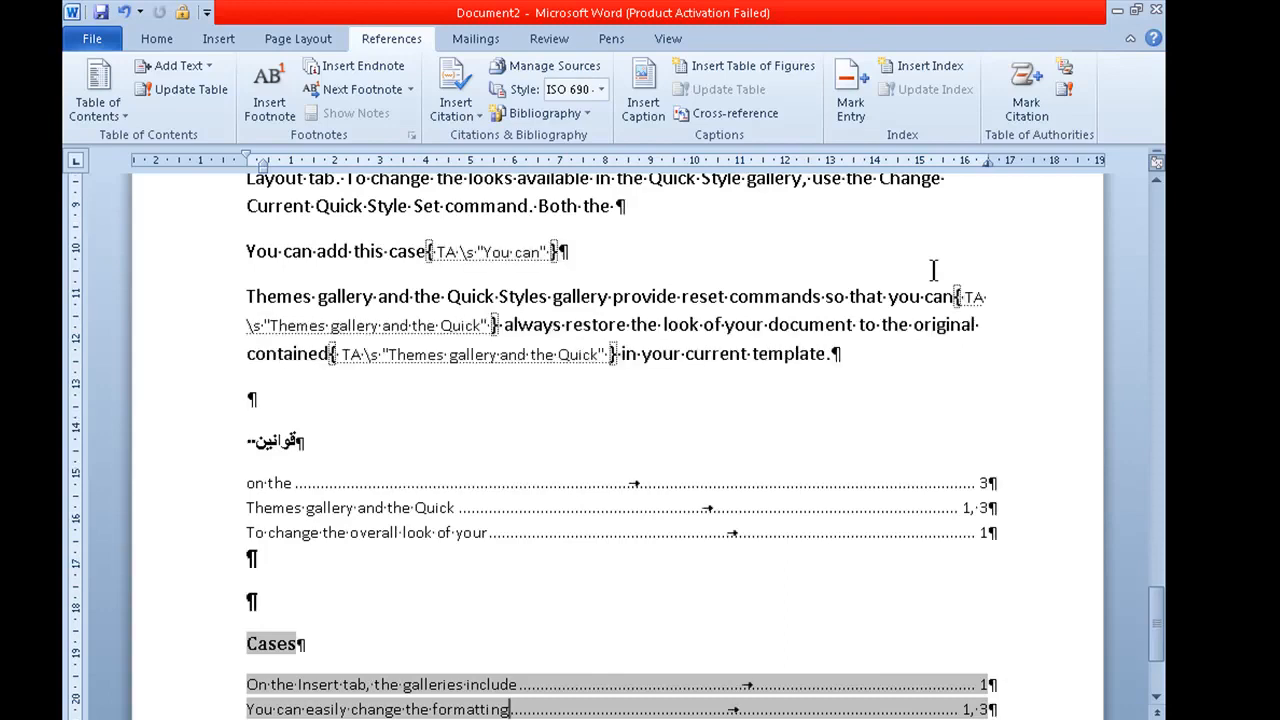